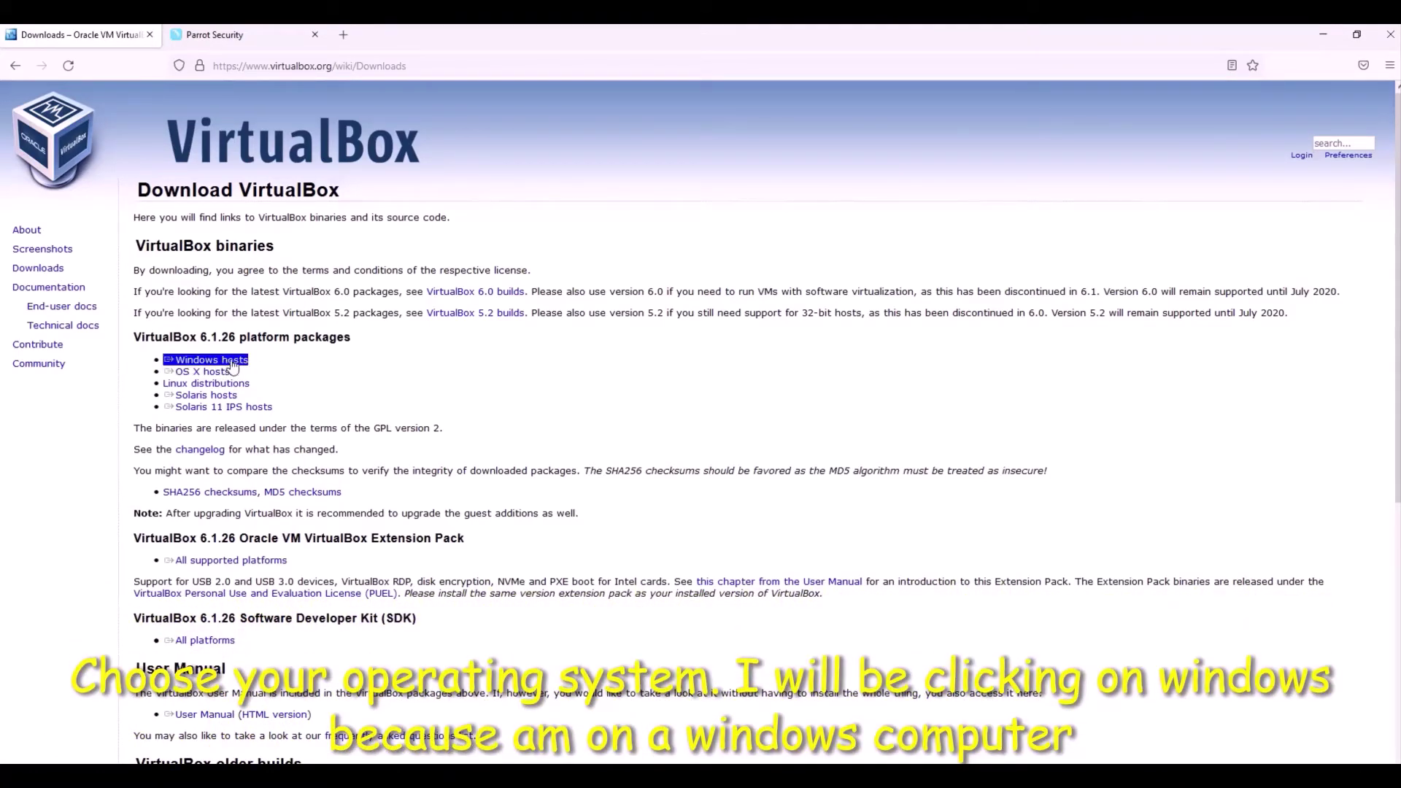
- Open the Parrot Home Edition download page and scroll down to the MATE Desktop section
{"action": "left_click", "coordinate": [243, 34]}
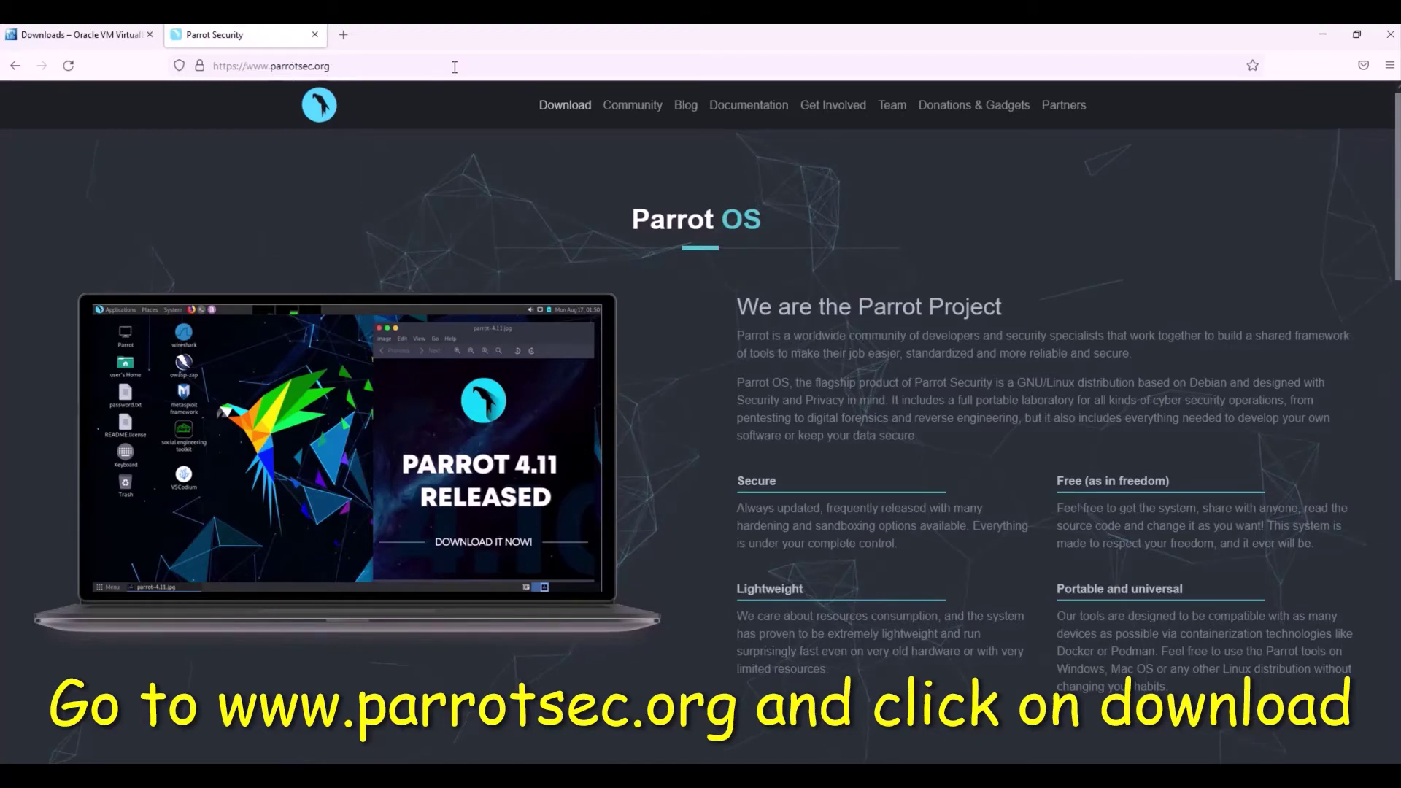
{"action": "scroll", "coordinate": [538, 166], "scroll_direction": "down", "scroll_amount": 1}
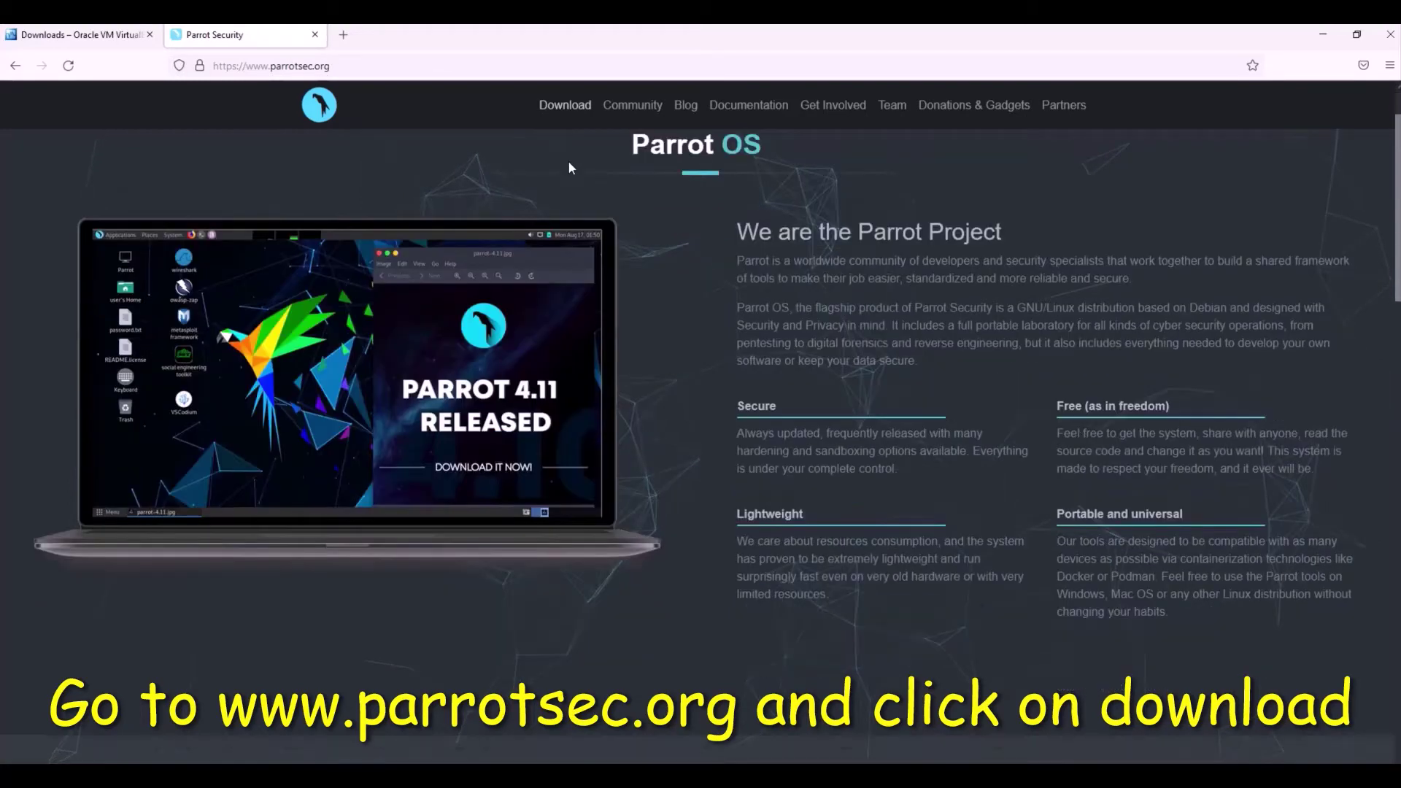
{"action": "left_click", "coordinate": [579, 109]}
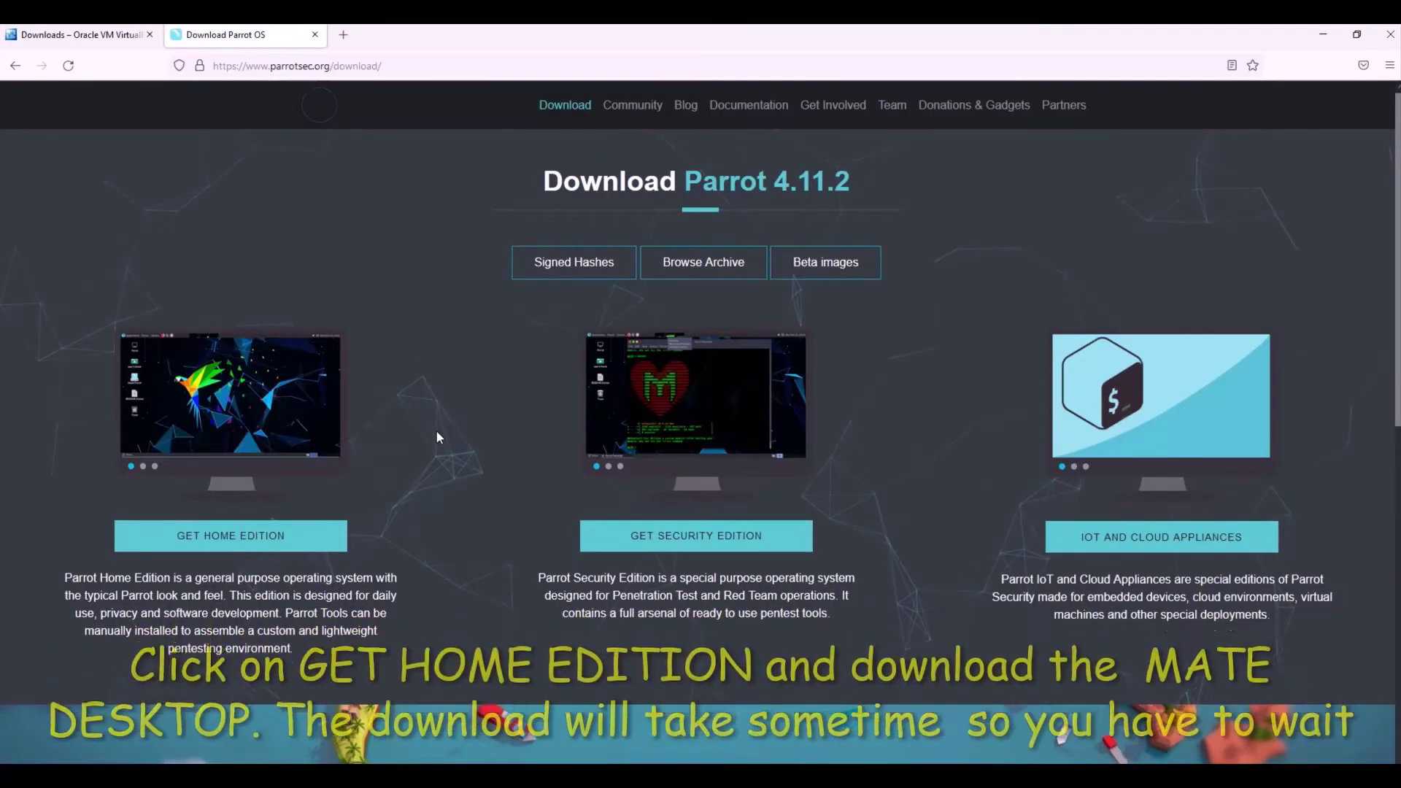
{"action": "scroll", "coordinate": [479, 418], "scroll_direction": "down", "scroll_amount": 1}
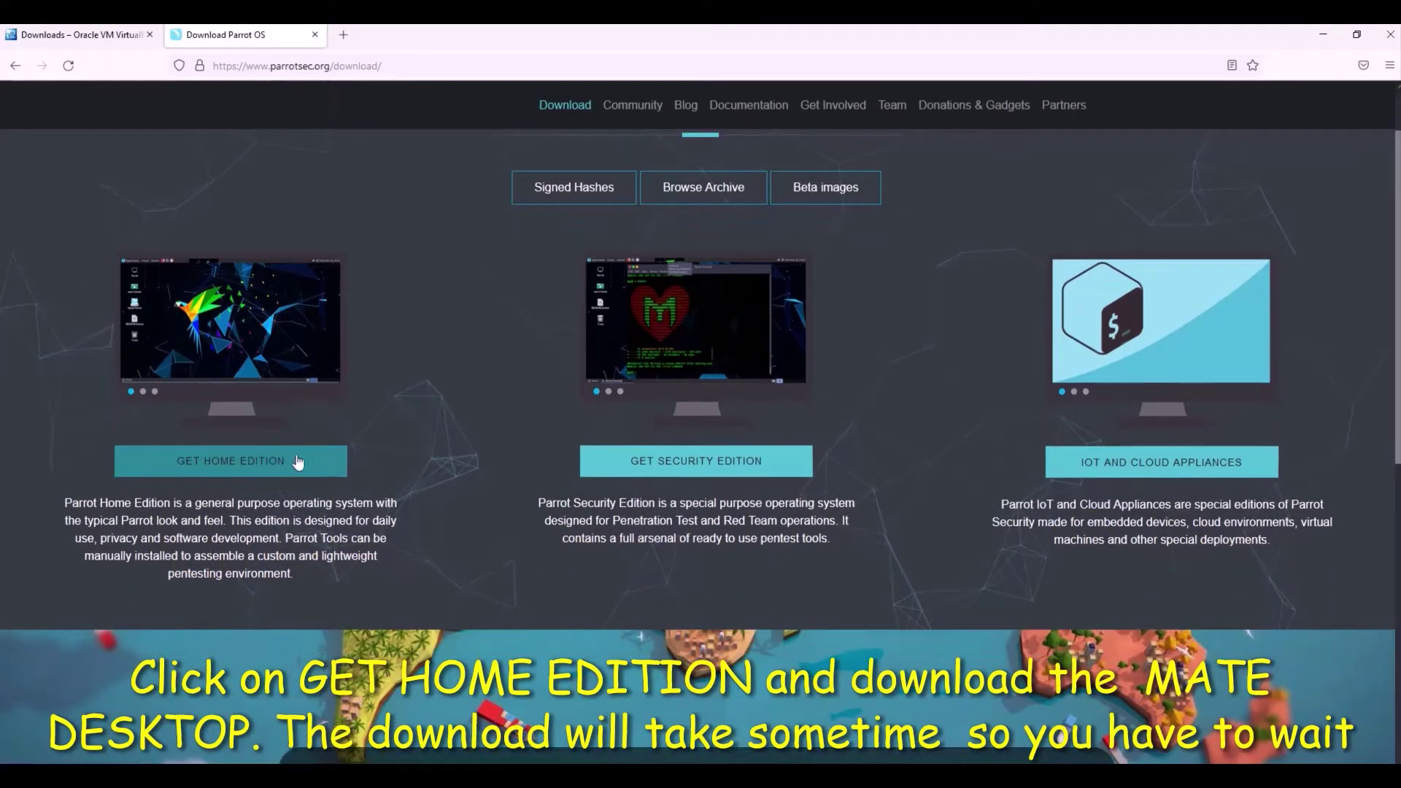
{"action": "left_click", "coordinate": [255, 467]}
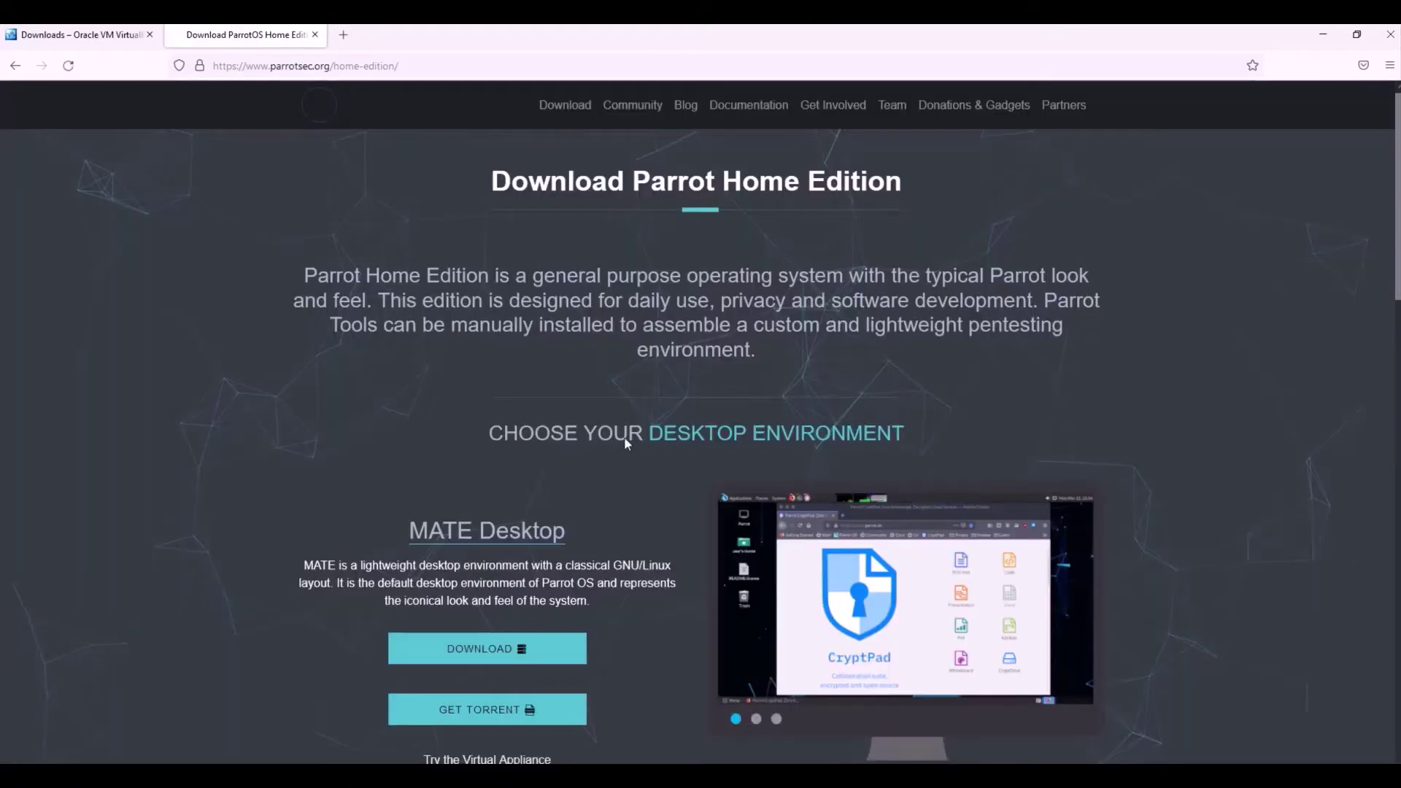
{"action": "scroll", "coordinate": [601, 436], "scroll_direction": "down", "scroll_amount": 1}
{"action": "scroll", "coordinate": [693, 379], "scroll_direction": "down", "scroll_amount": 2}
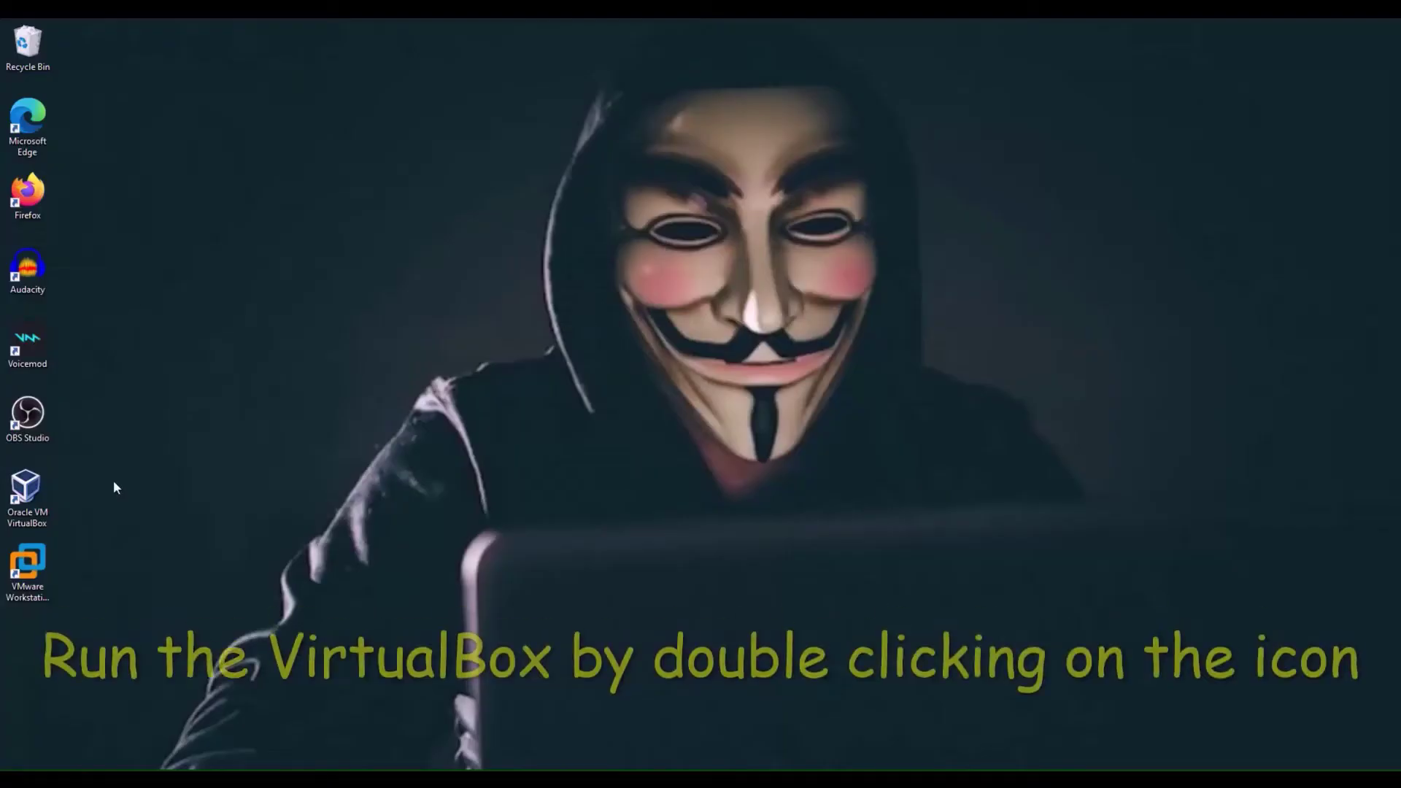
- Start a new VirtualBox machine named Parrot Os, type Linux, version Debian (64-bit)
{"action": "double_click", "coordinate": [32, 496]}
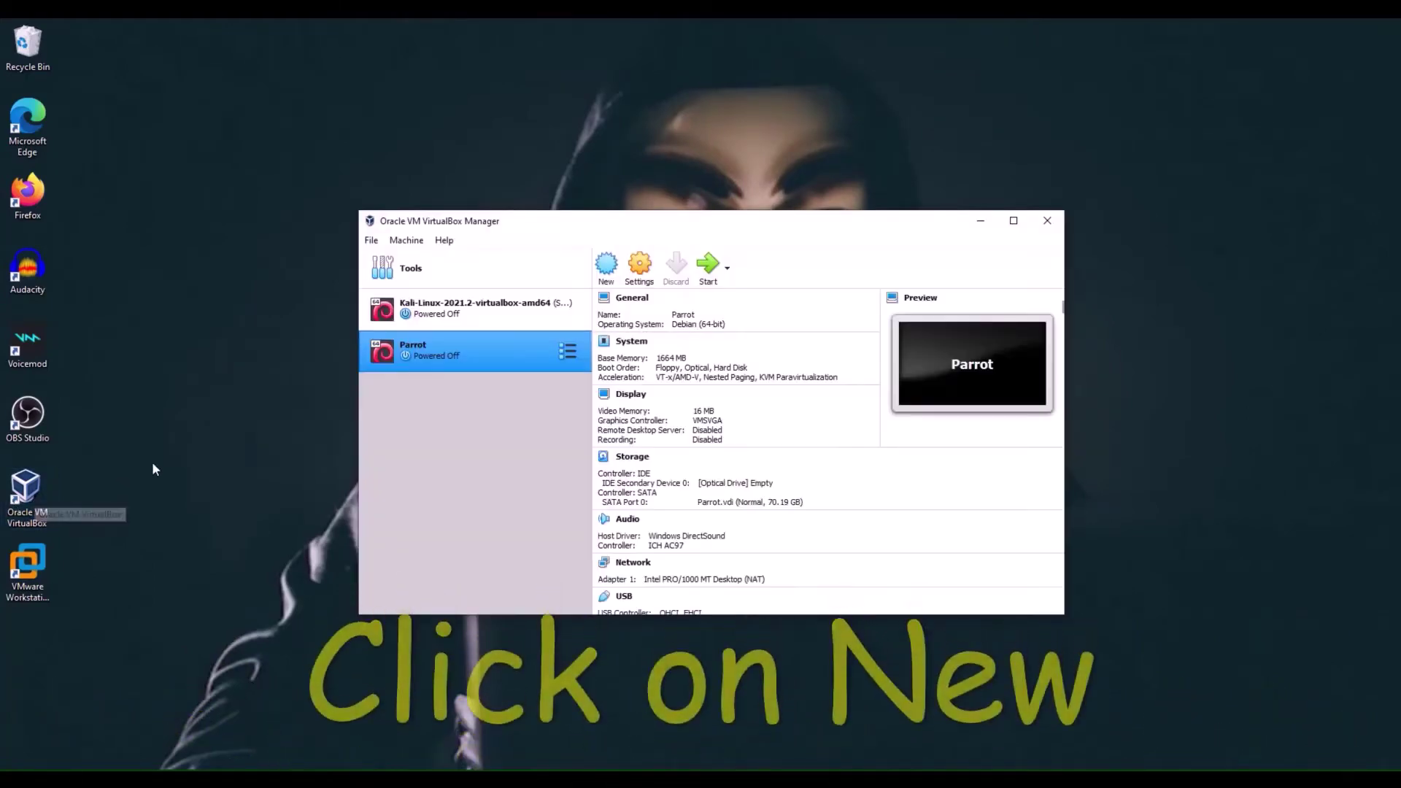
{"action": "left_click", "coordinate": [609, 269]}
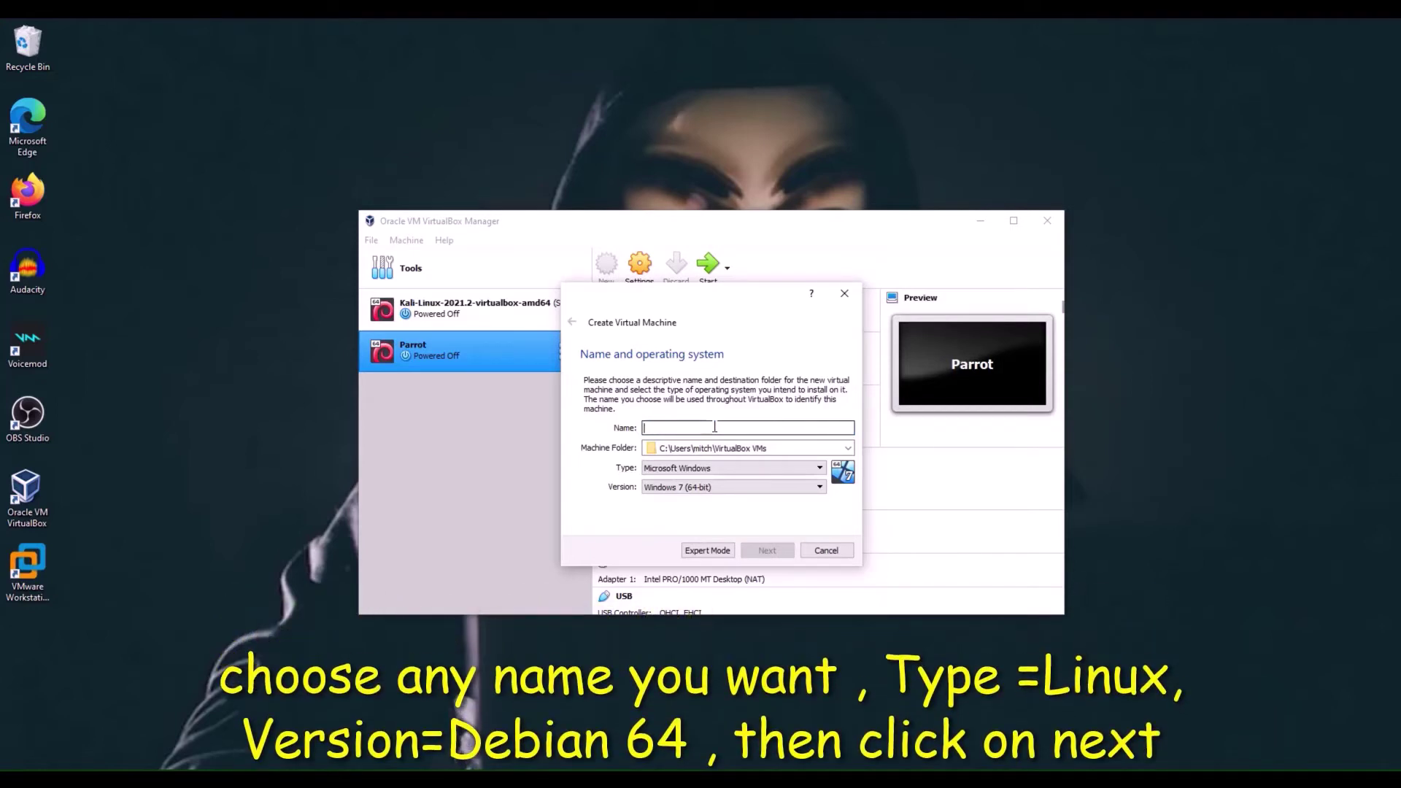
{"action": "type", "text": "P"}
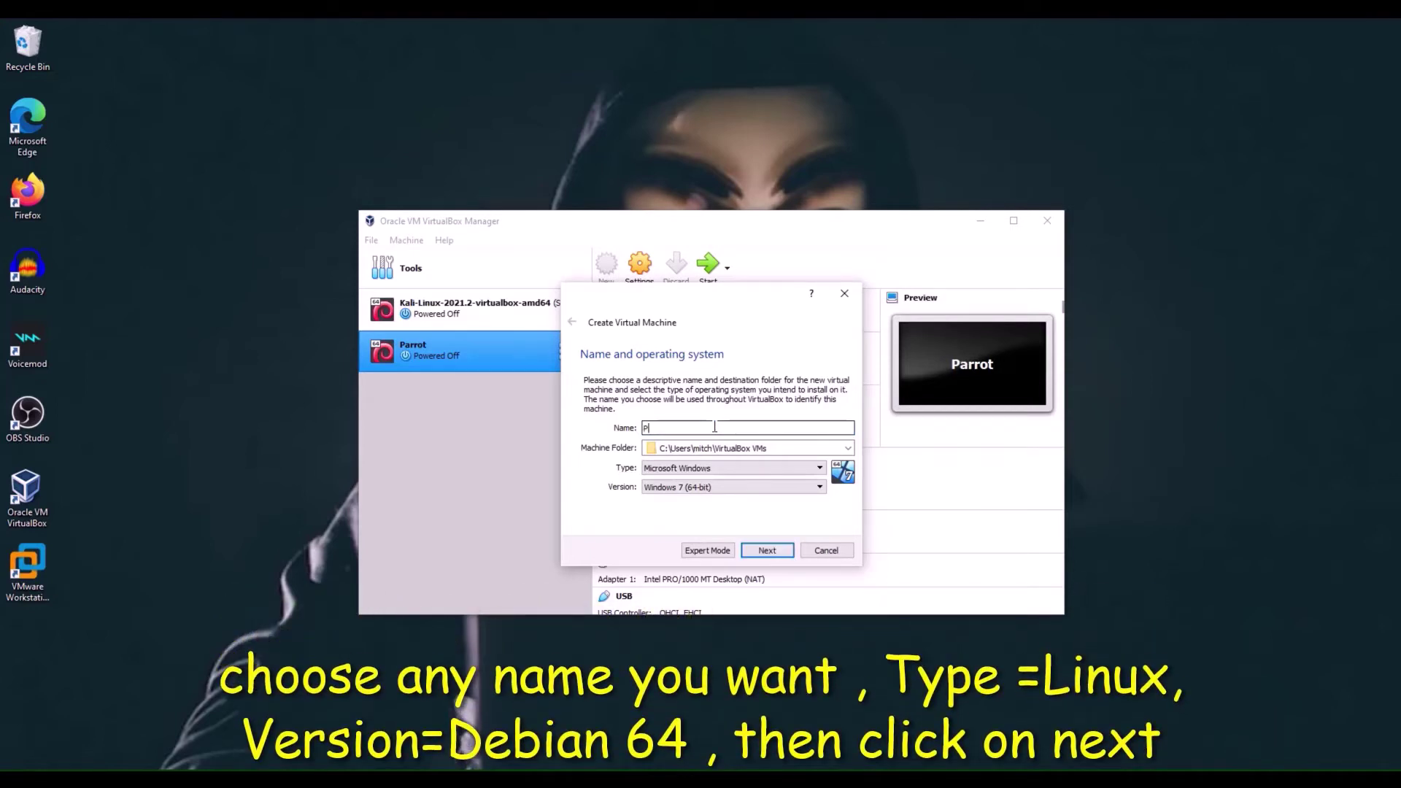
{"action": "type", "text": "arrot Os"}
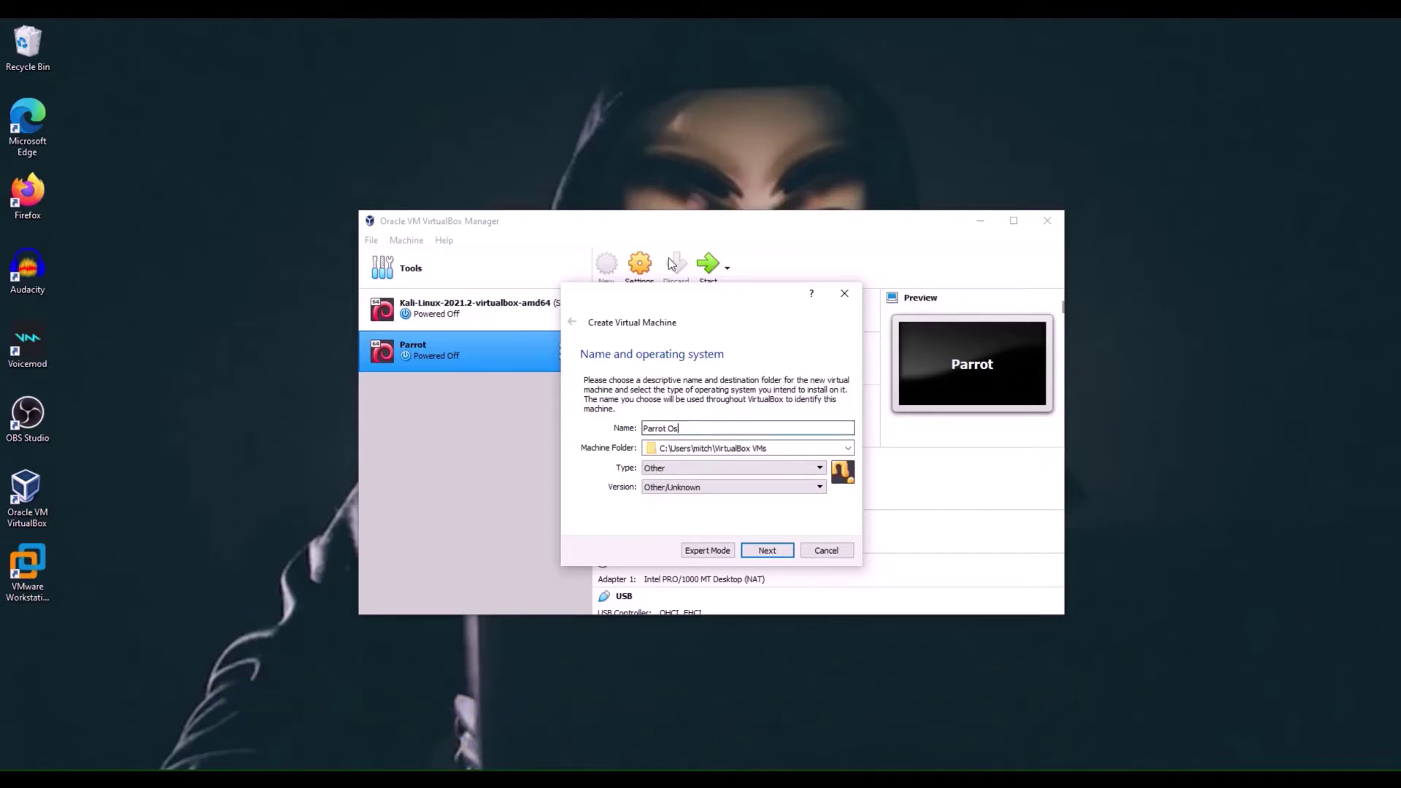
{"action": "left_click", "coordinate": [818, 468]}
{"action": "left_click", "coordinate": [725, 491]}
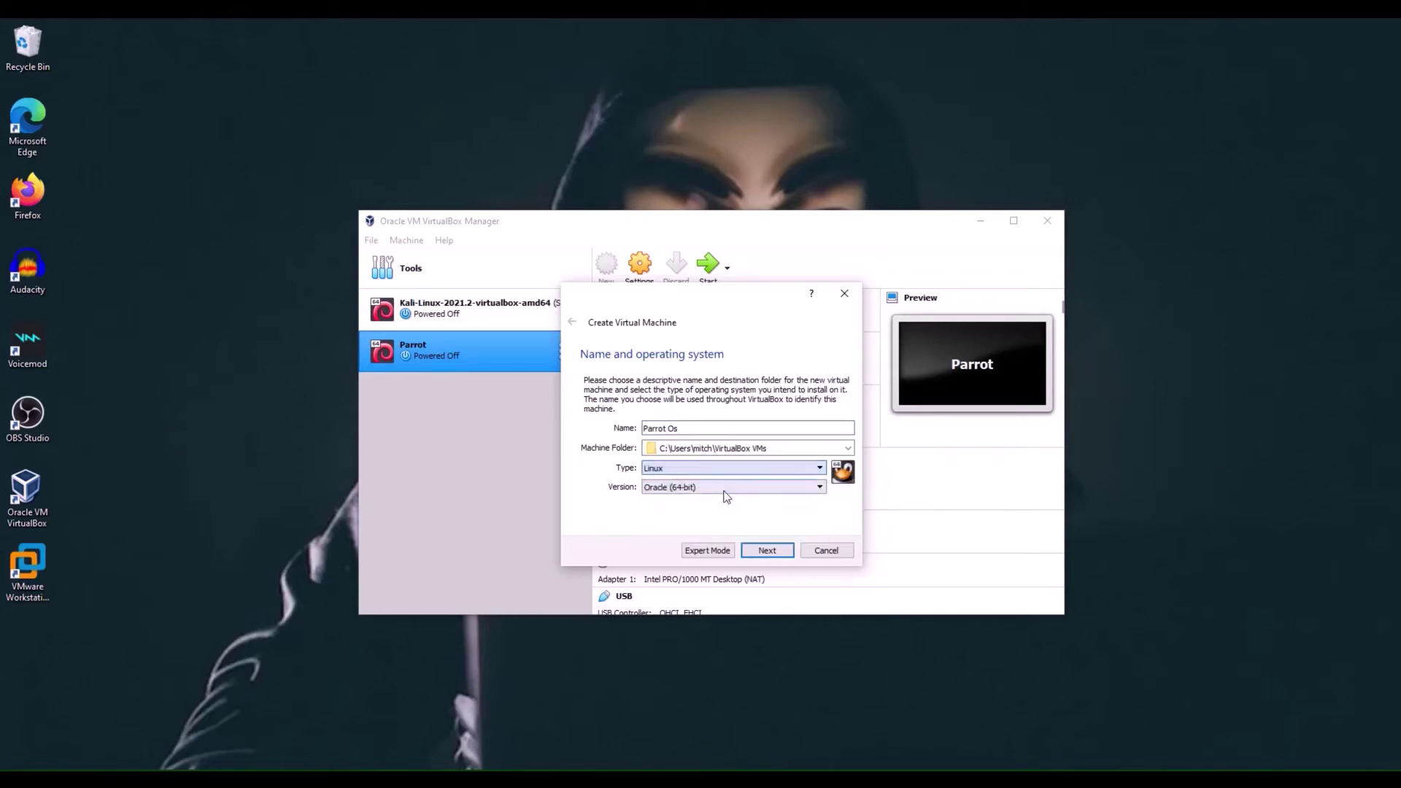
{"action": "left_click", "coordinate": [820, 487]}
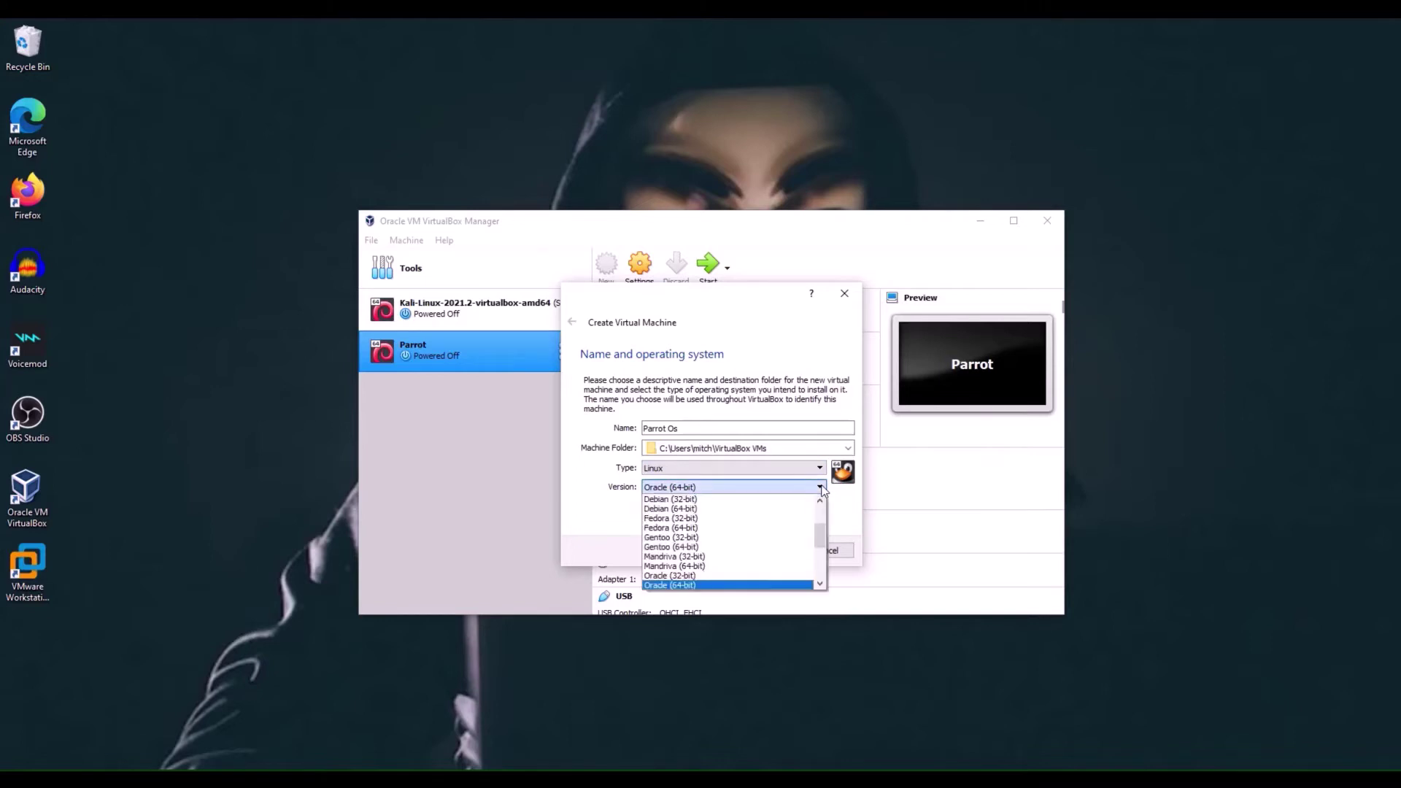
{"action": "left_click", "coordinate": [742, 510]}
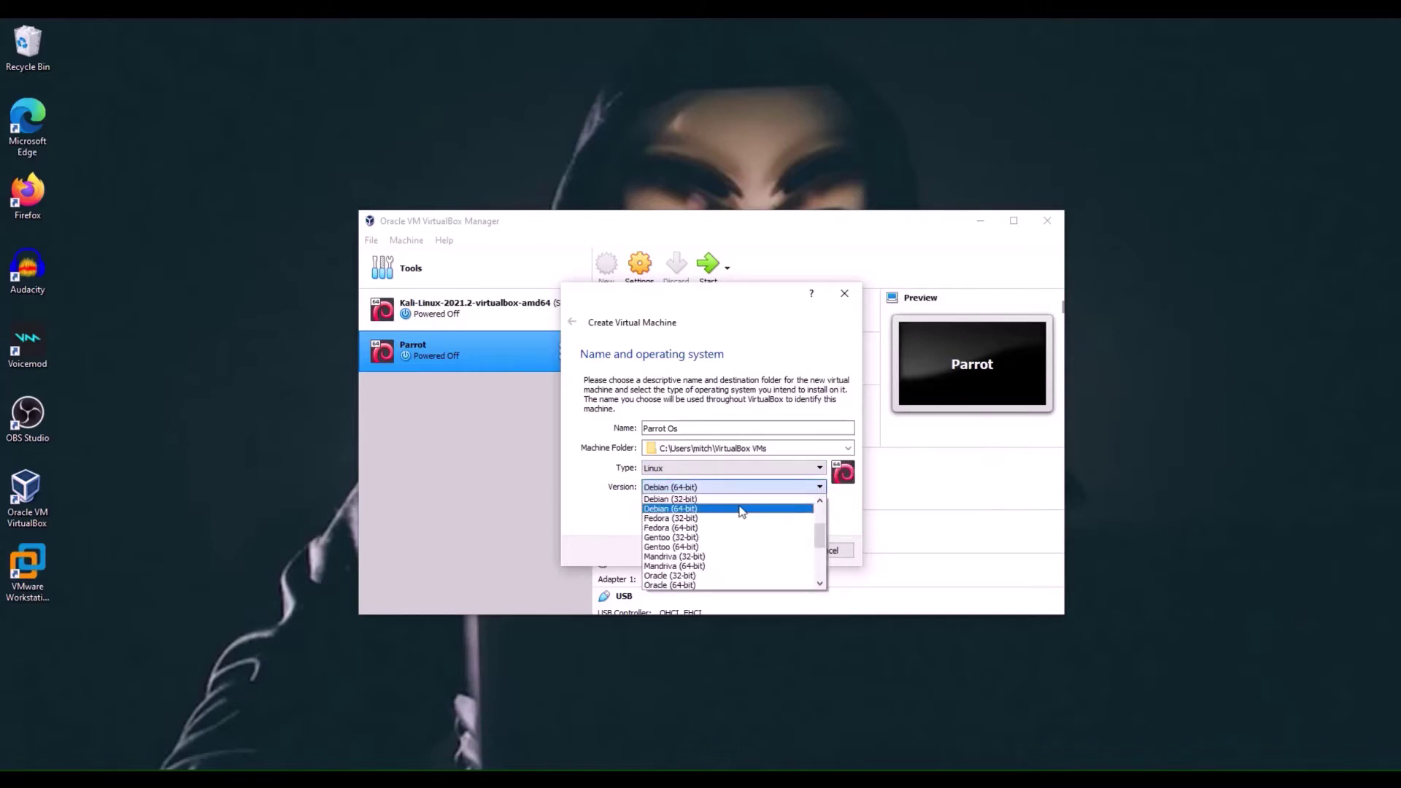
{"action": "left_click", "coordinate": [767, 553]}
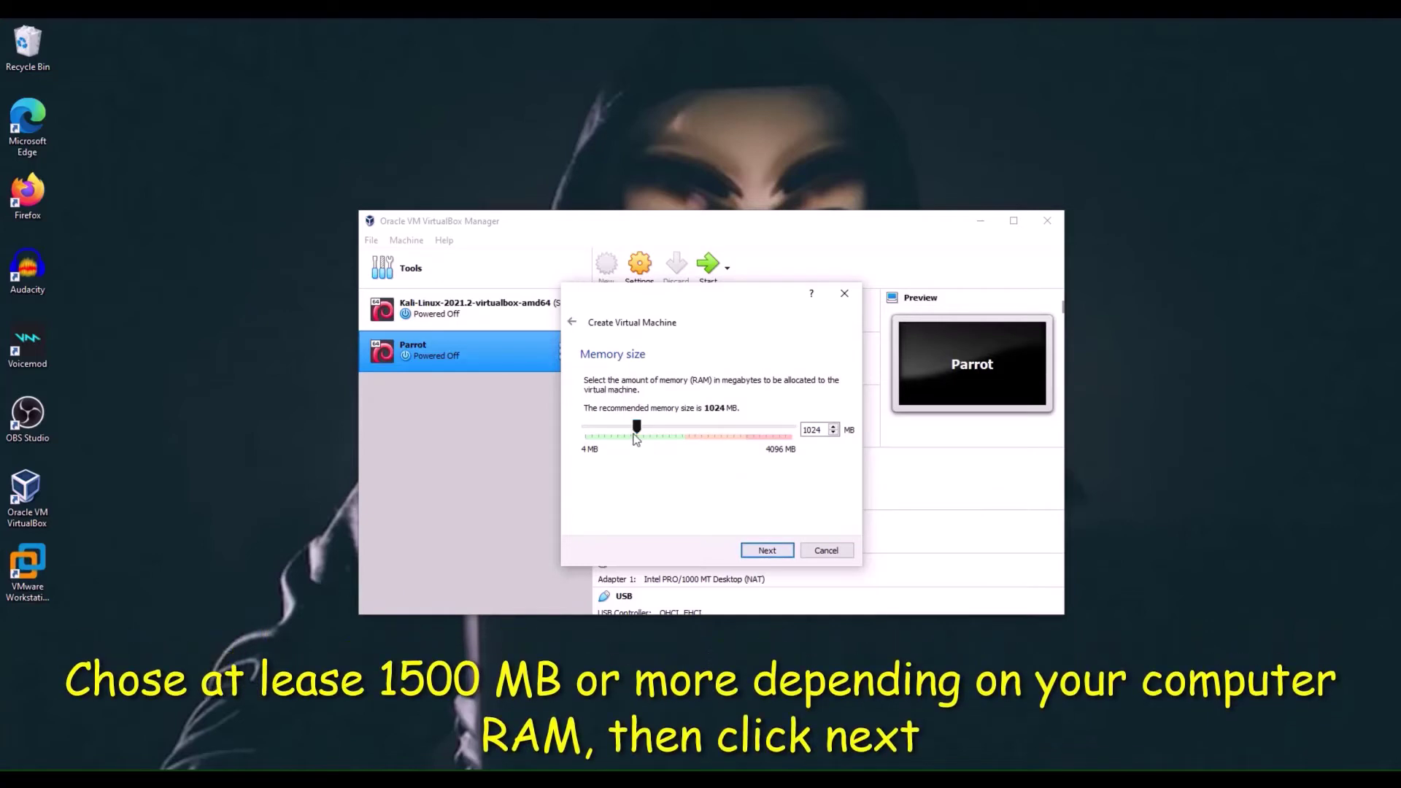
- Set the machine's memory to 1781 MB
{"action": "left_click_drag", "start_coordinate": [635, 428], "coordinate": [676, 424]}
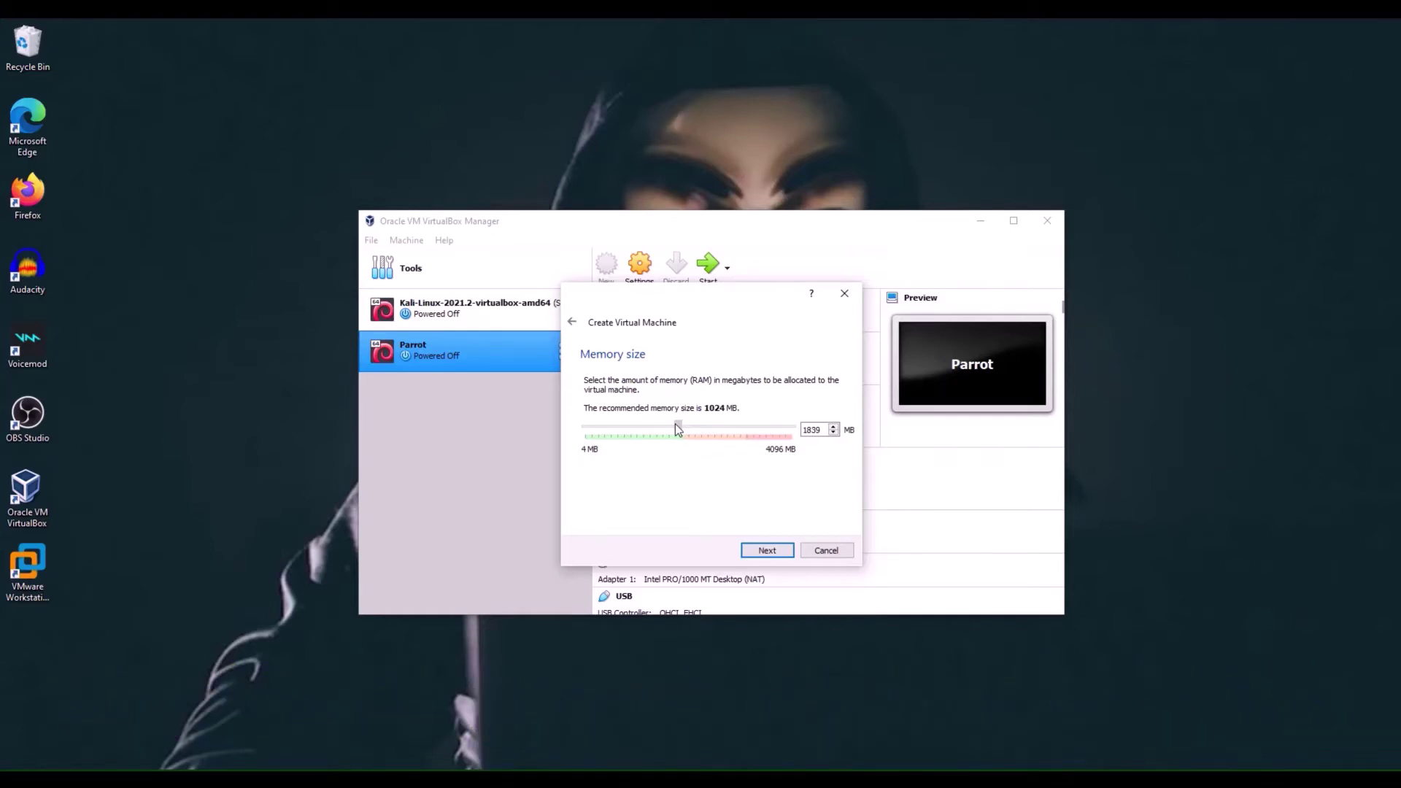
{"action": "left_click_drag", "start_coordinate": [675, 430], "coordinate": [673, 429]}
{"action": "left_click", "coordinate": [775, 551]}
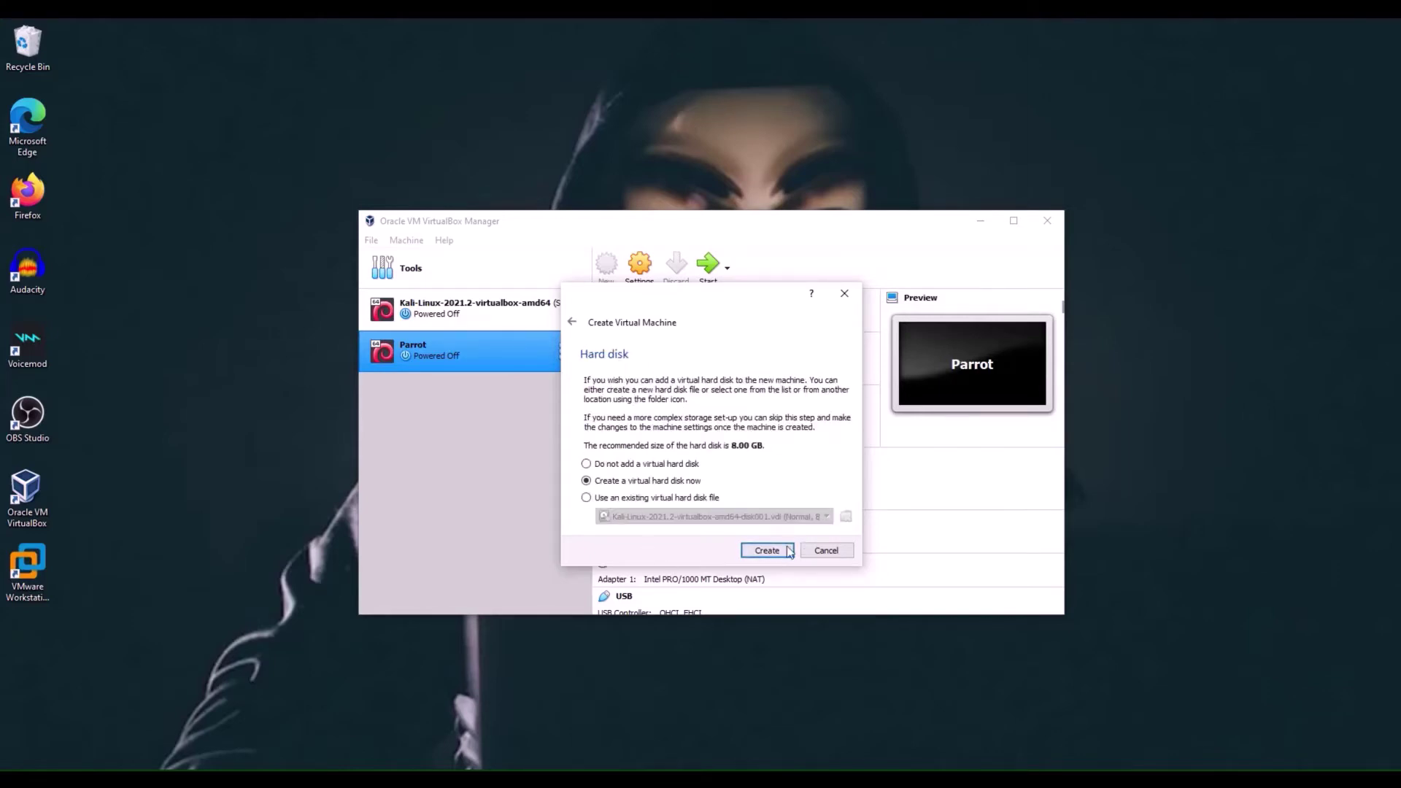
- Create a new dynamically allocated 80 GB VDI hard disk and finish the machine
{"action": "left_click", "coordinate": [788, 551]}
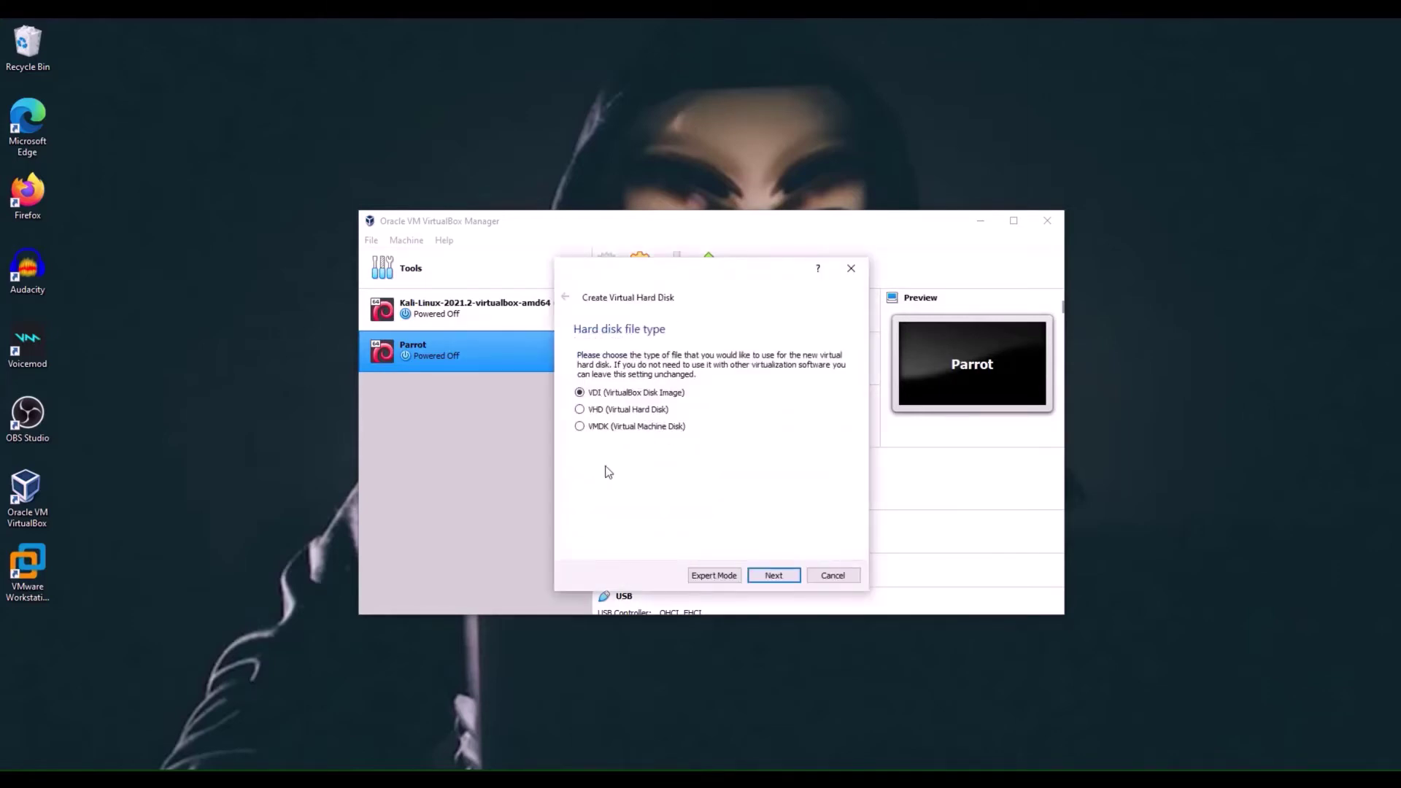
{"action": "left_click", "coordinate": [779, 579]}
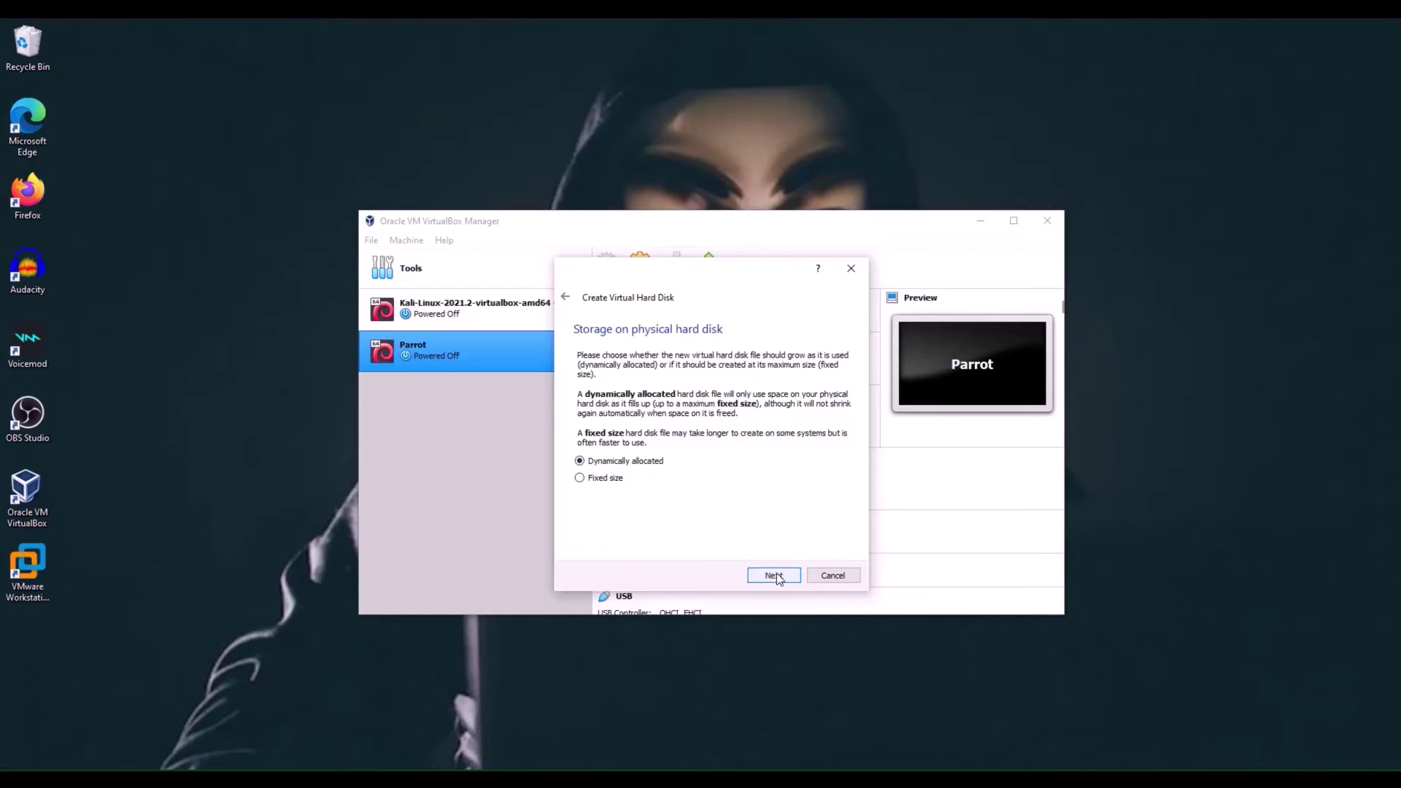
{"action": "left_click", "coordinate": [776, 575]}
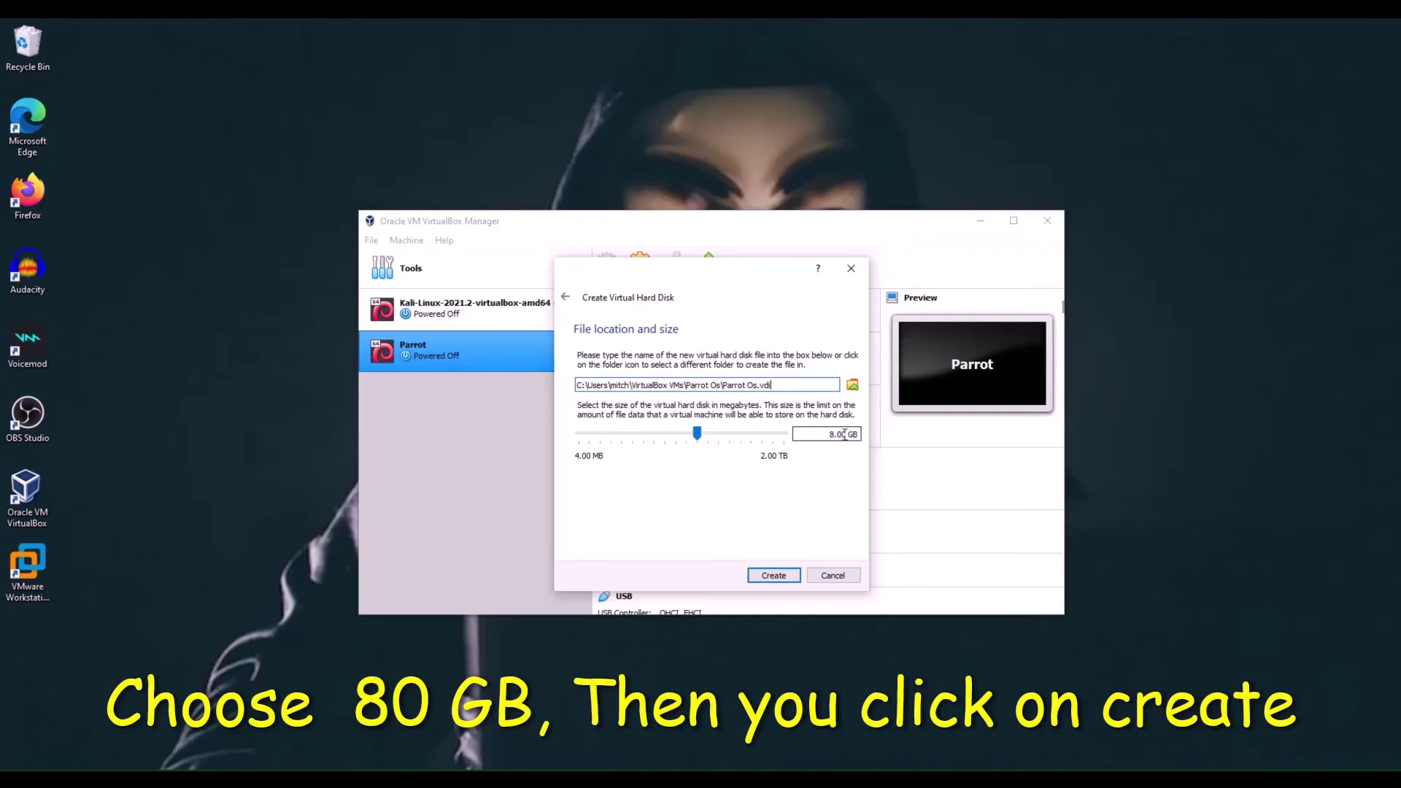
{"action": "left_click", "coordinate": [833, 435]}
{"action": "type", "text": "0"}
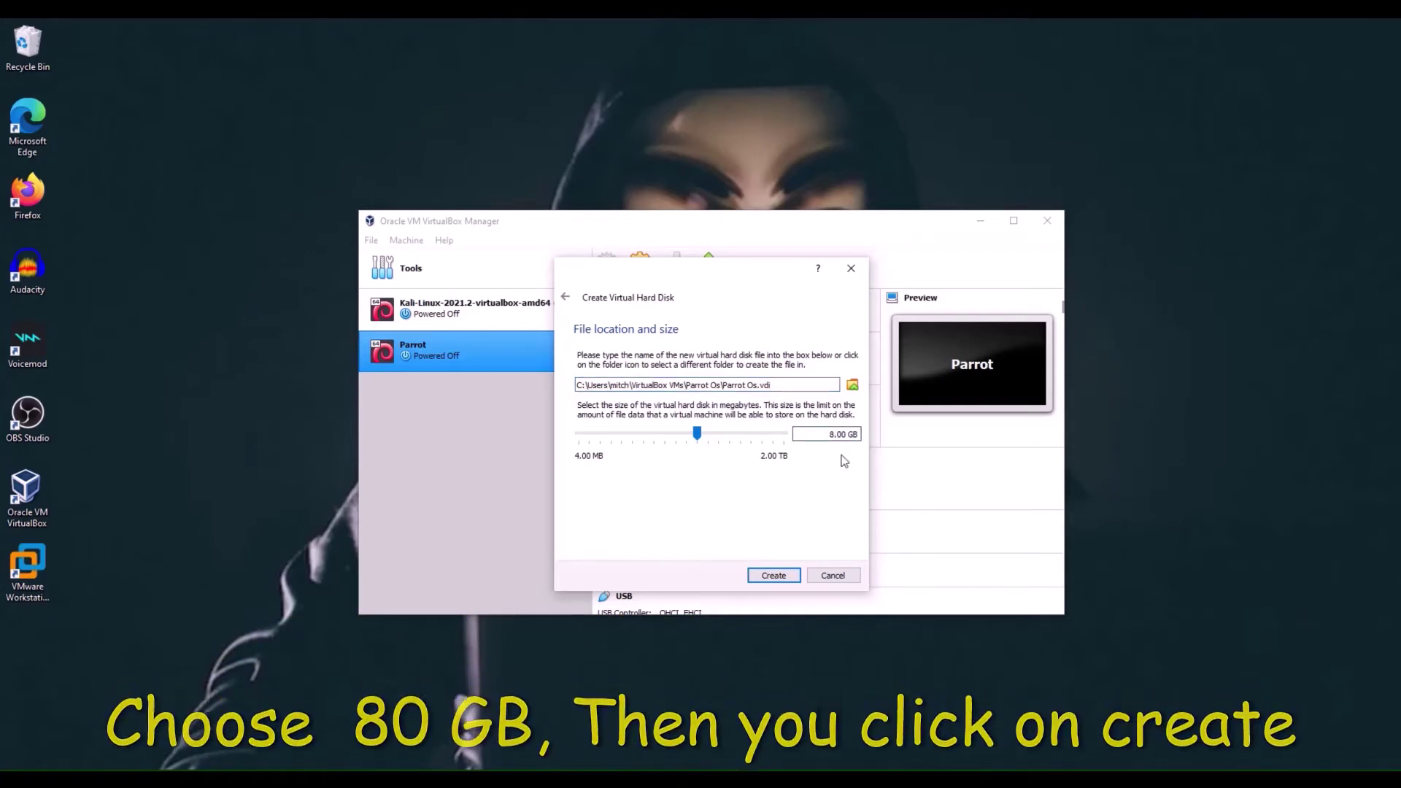
{"action": "left_click", "coordinate": [786, 574]}
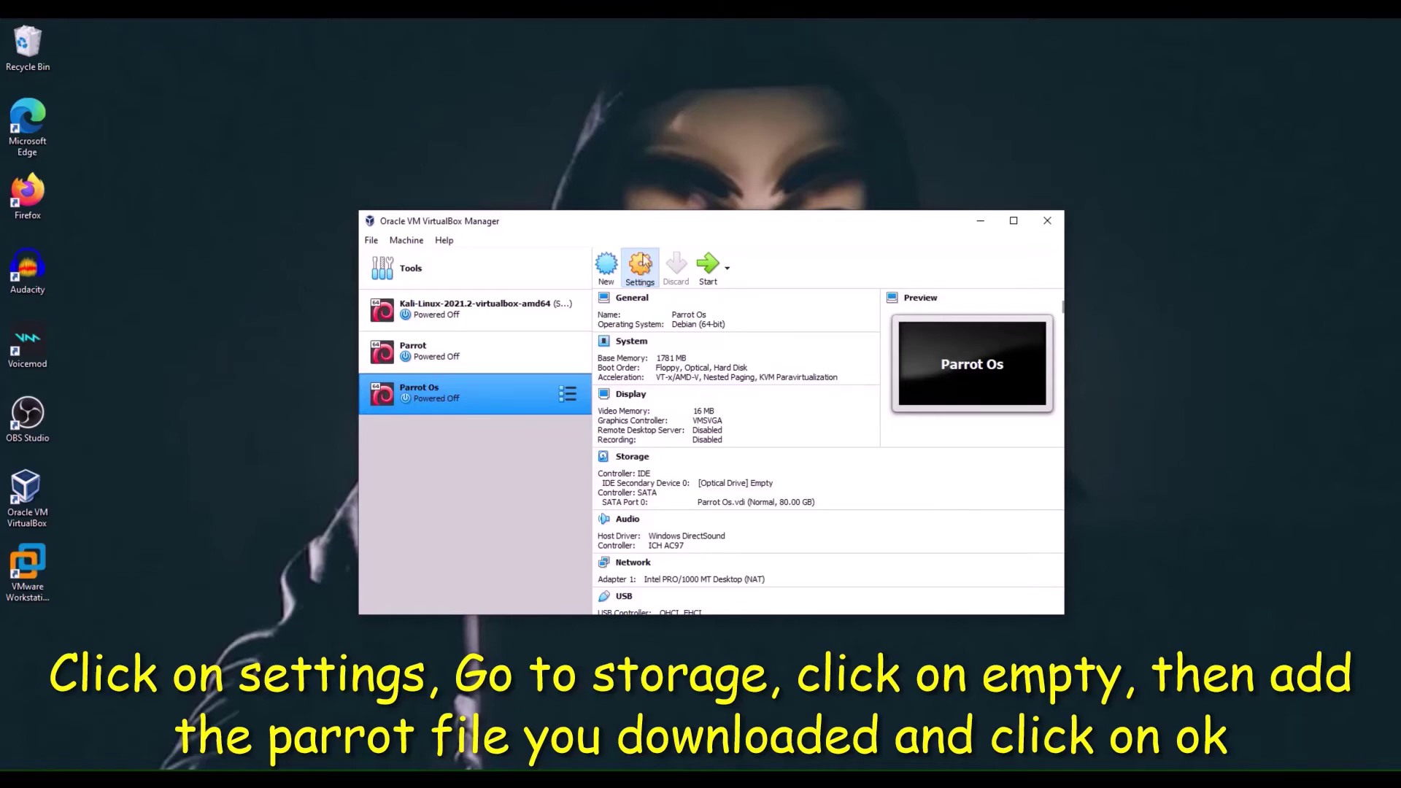
- Load Parrot-home-4.11.2_amd64.iso from Downloads into the optical drive under Storage settings
{"action": "left_click", "coordinate": [640, 270]}
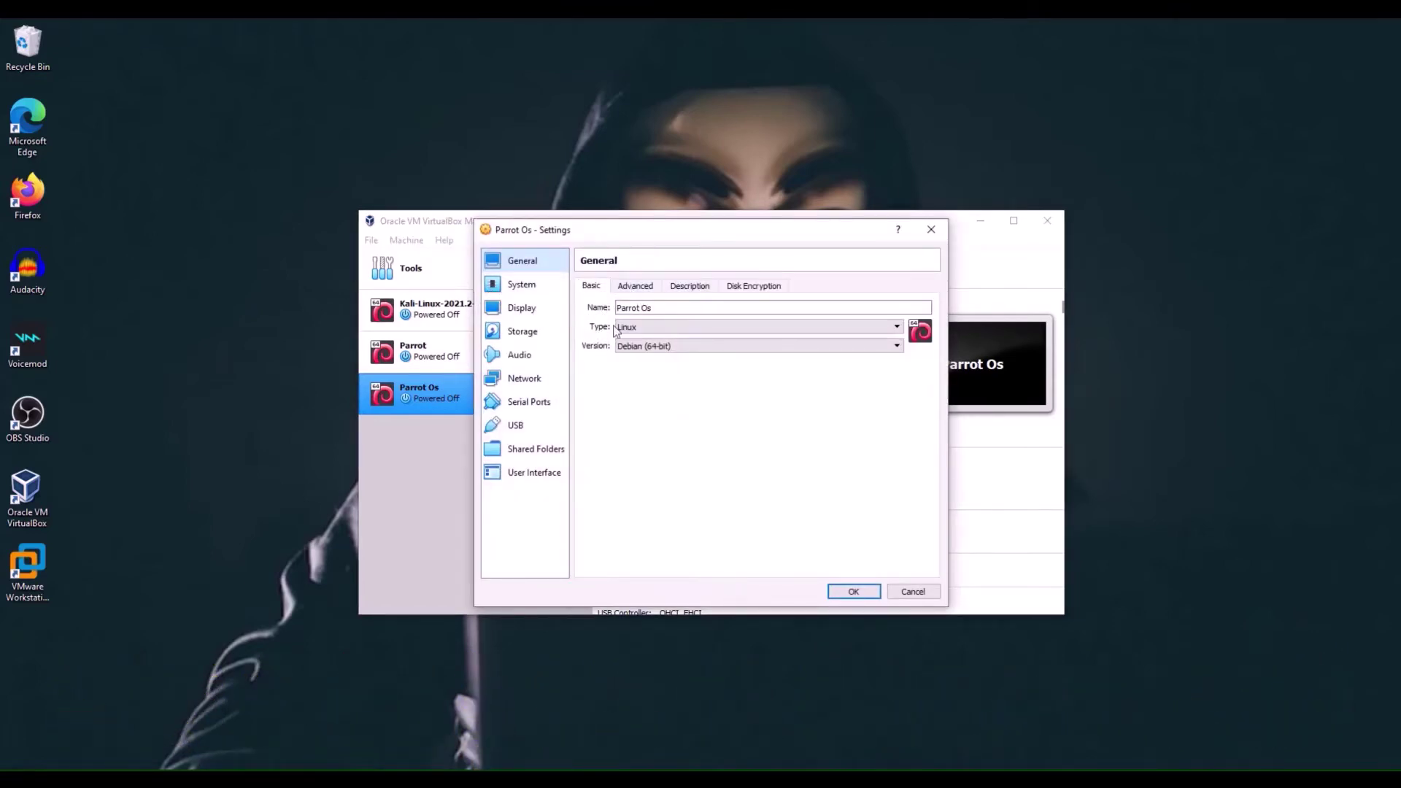
{"action": "left_click", "coordinate": [531, 332]}
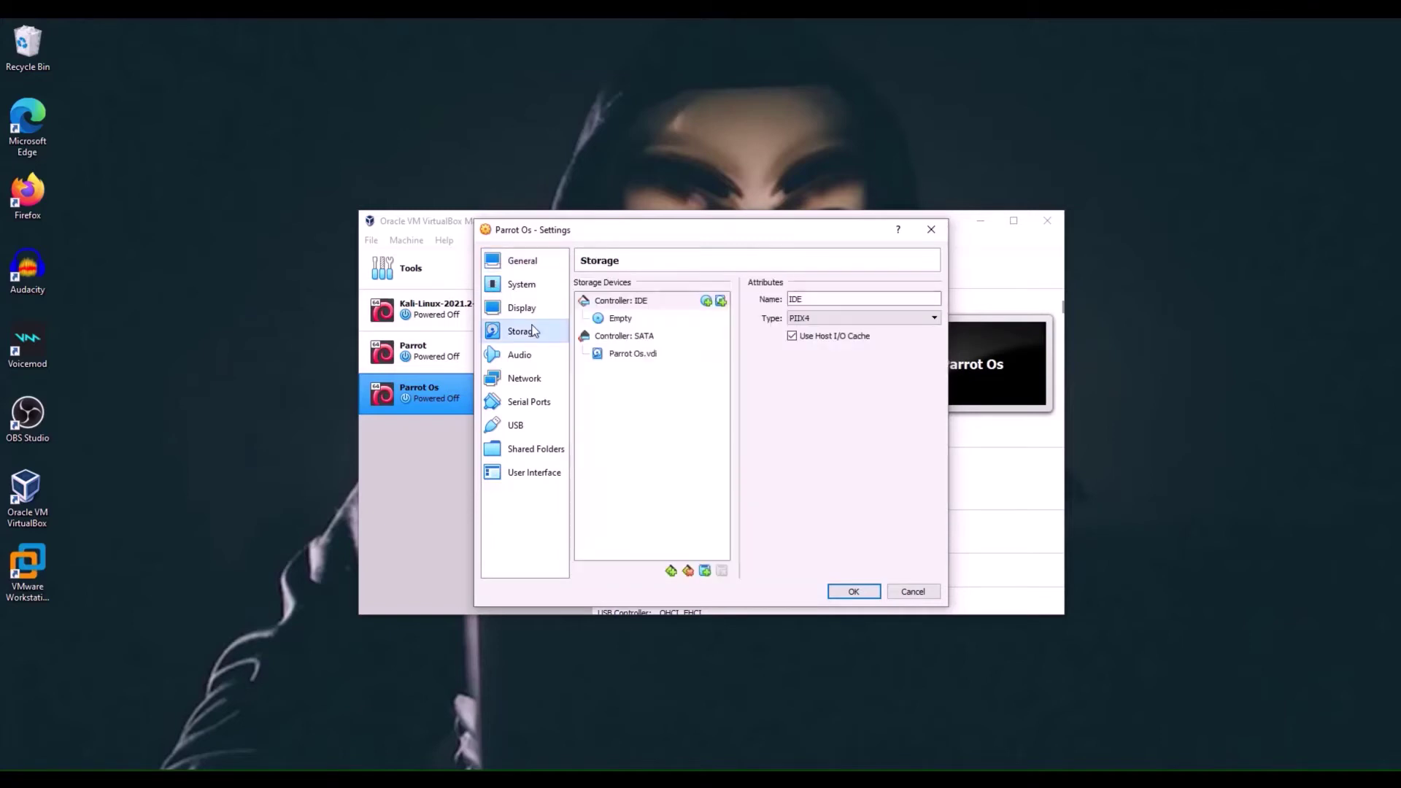
{"action": "left_click", "coordinate": [620, 321]}
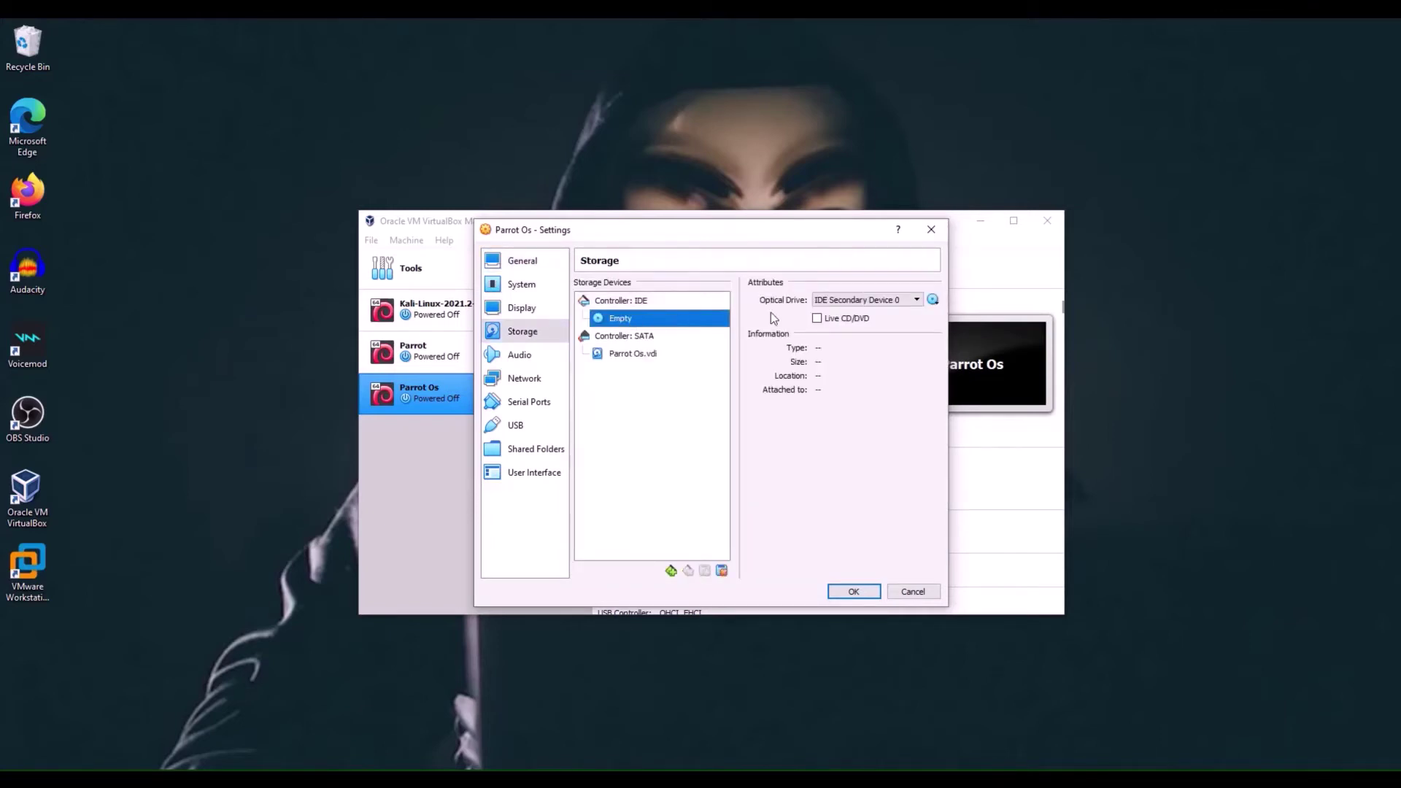
{"action": "left_click", "coordinate": [936, 302]}
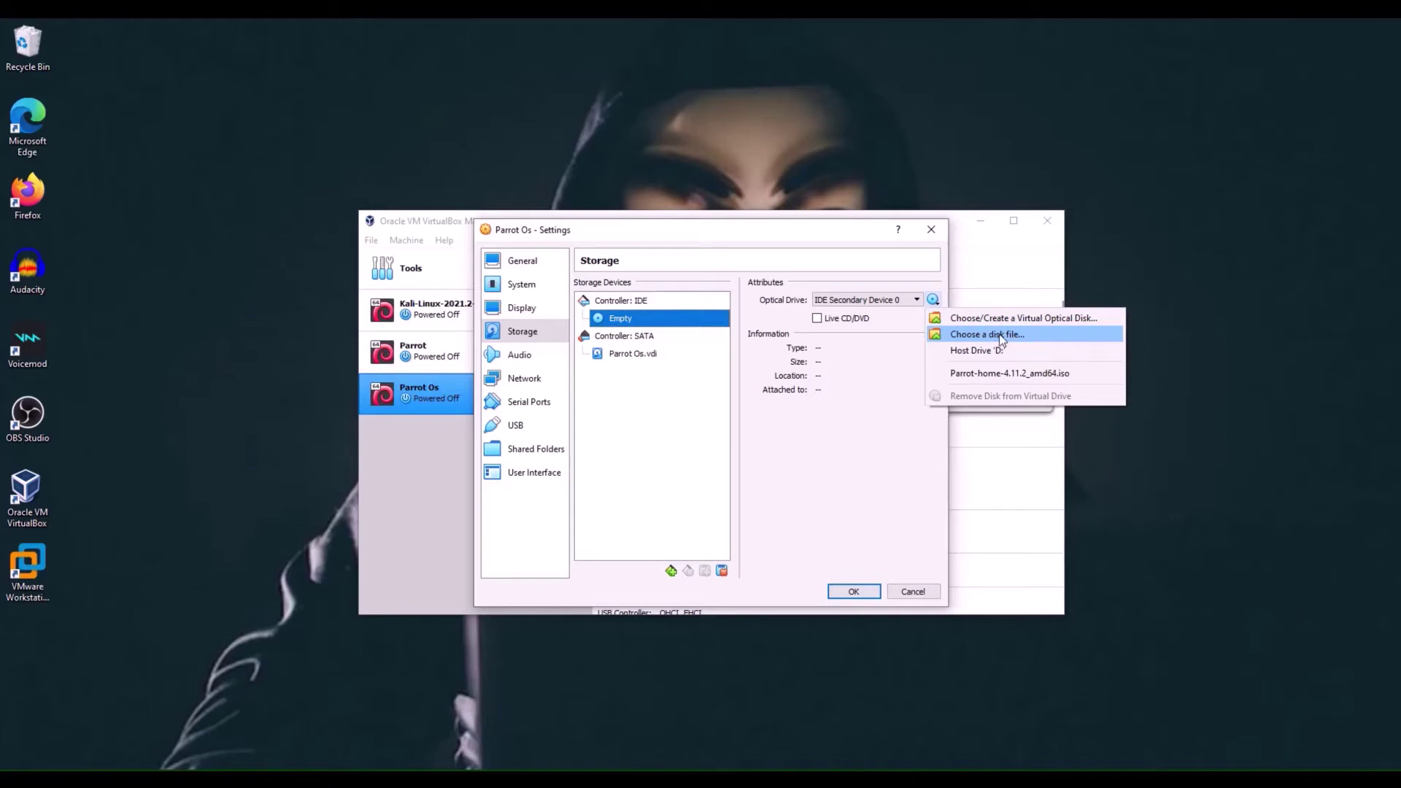
{"action": "left_click", "coordinate": [1001, 335]}
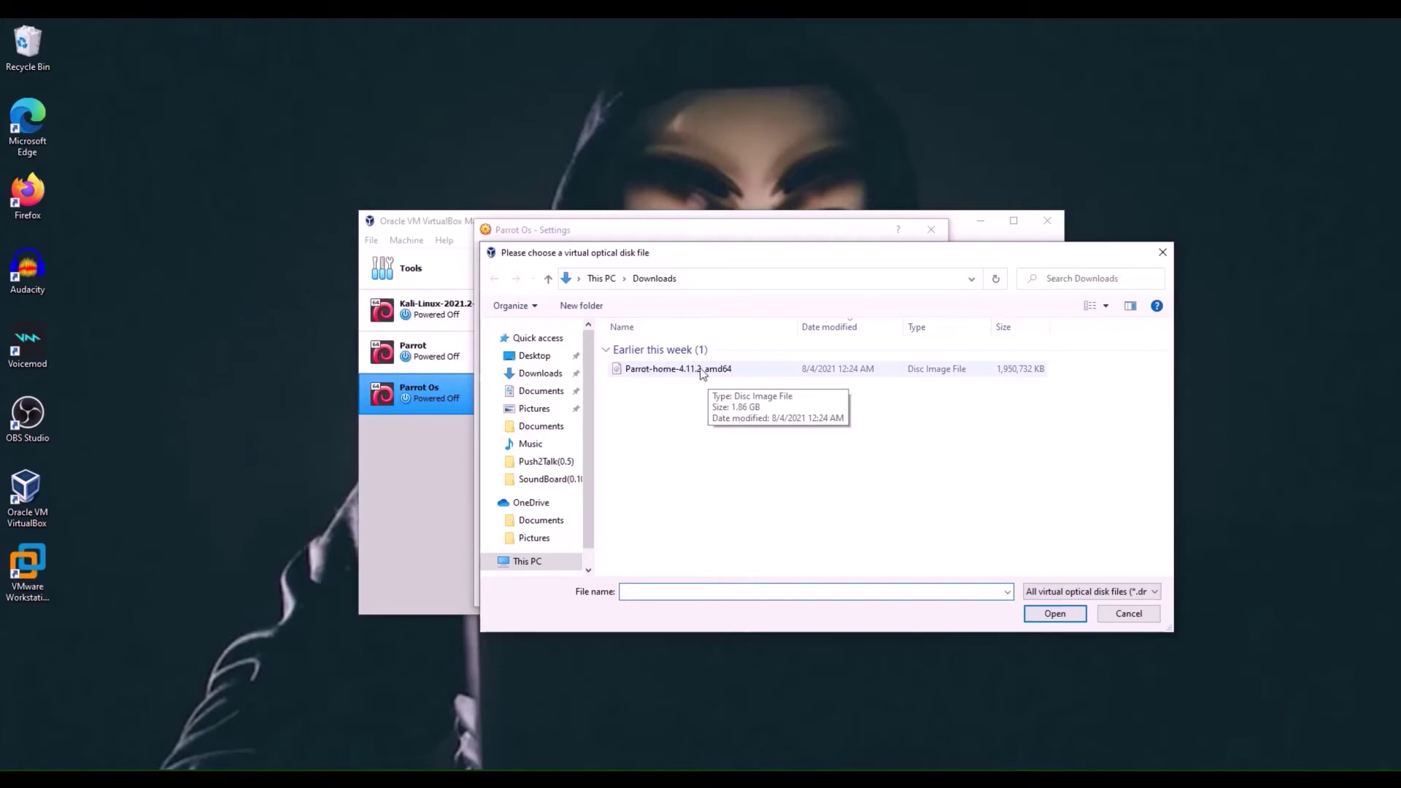
{"action": "left_click", "coordinate": [680, 369]}
{"action": "double_click", "coordinate": [680, 368]}
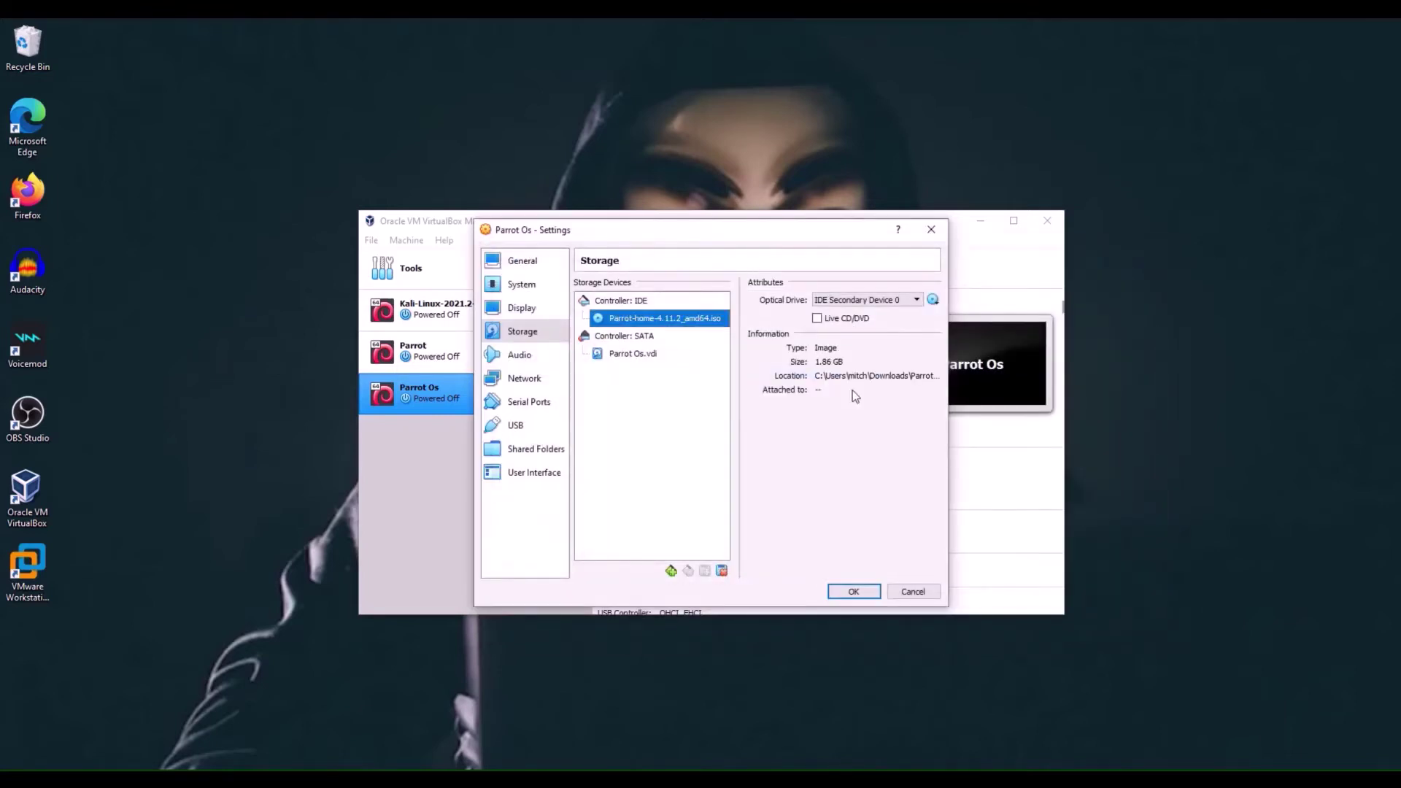
{"action": "left_click", "coordinate": [854, 591]}
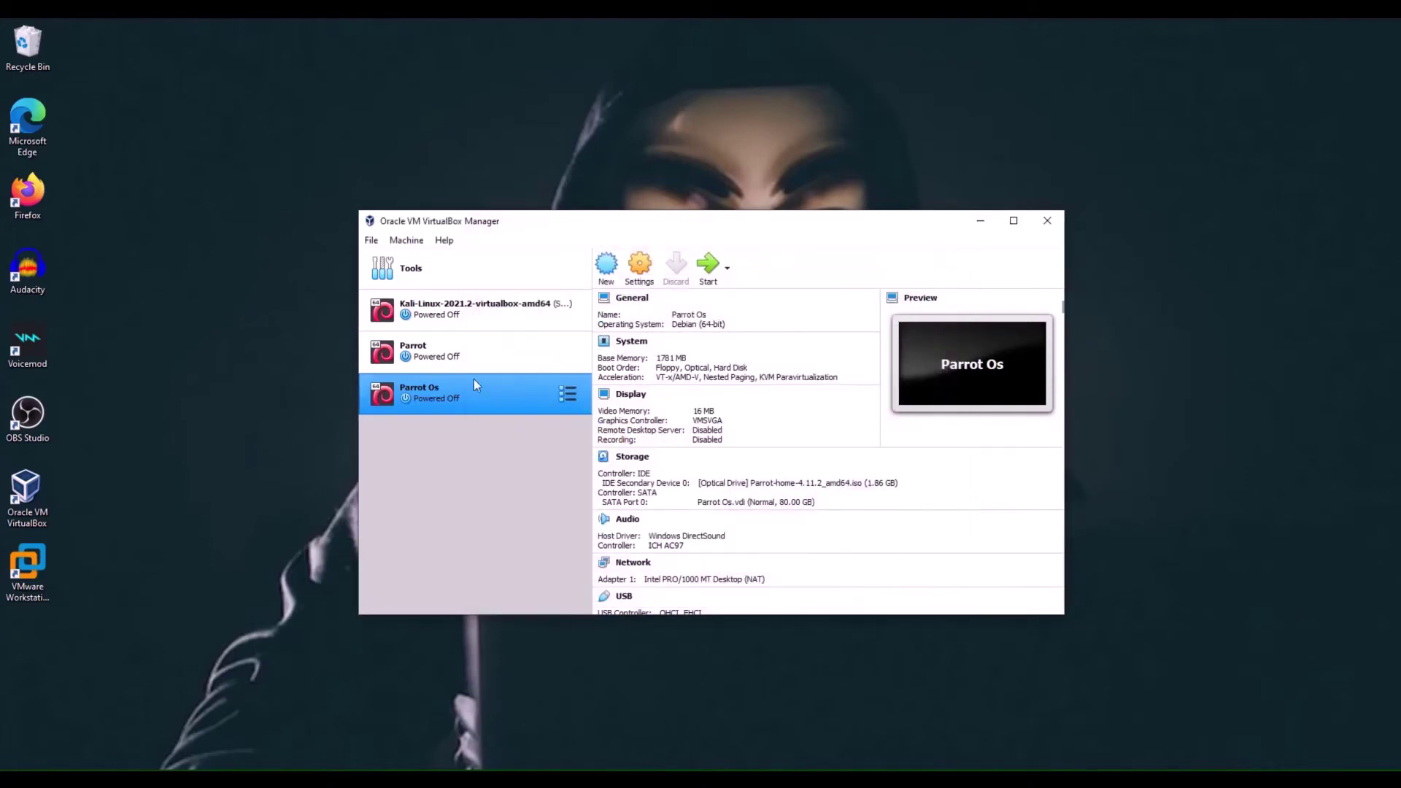
- Start the Parrot Os machine and bring its VM window to the front
{"action": "left_click", "coordinate": [709, 271]}
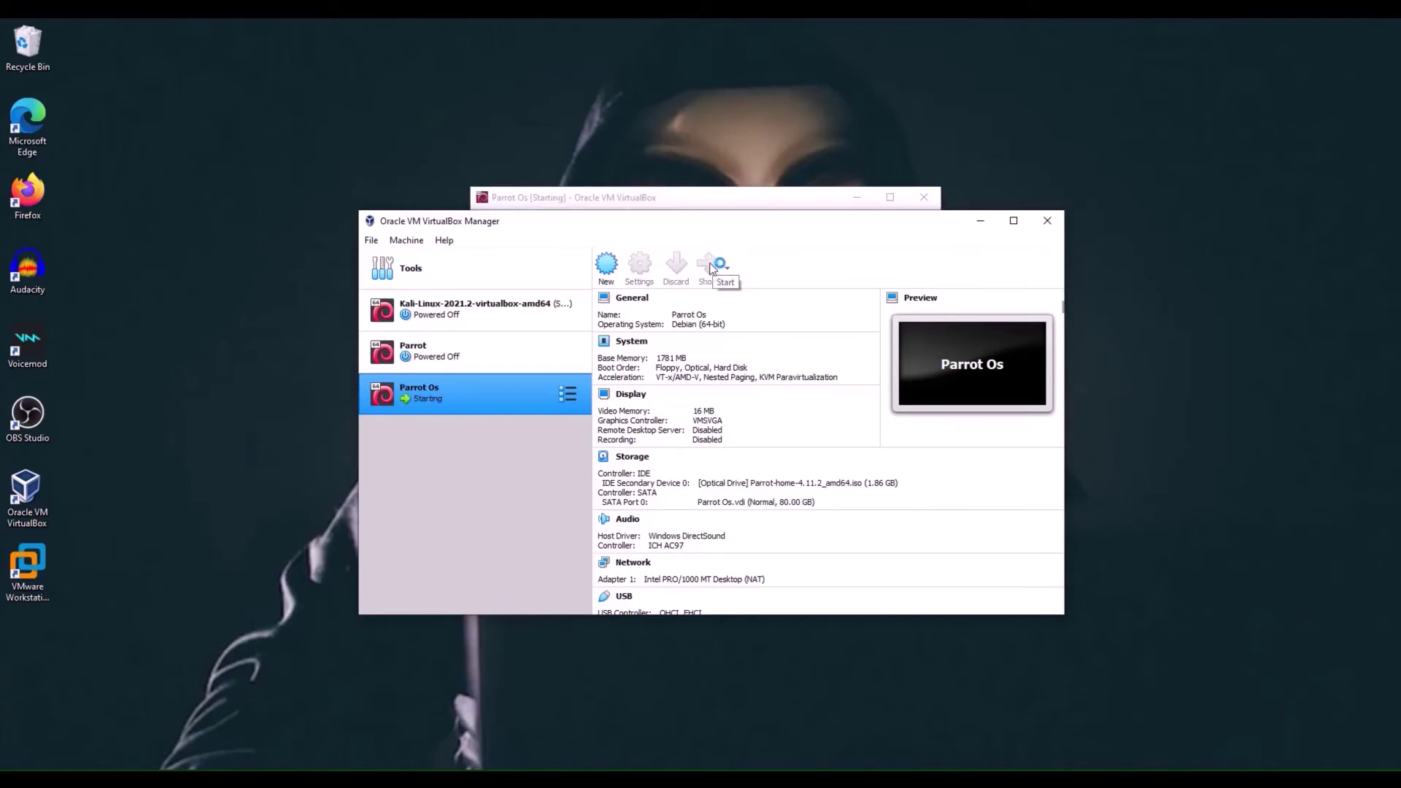
{"action": "left_click", "coordinate": [772, 196]}
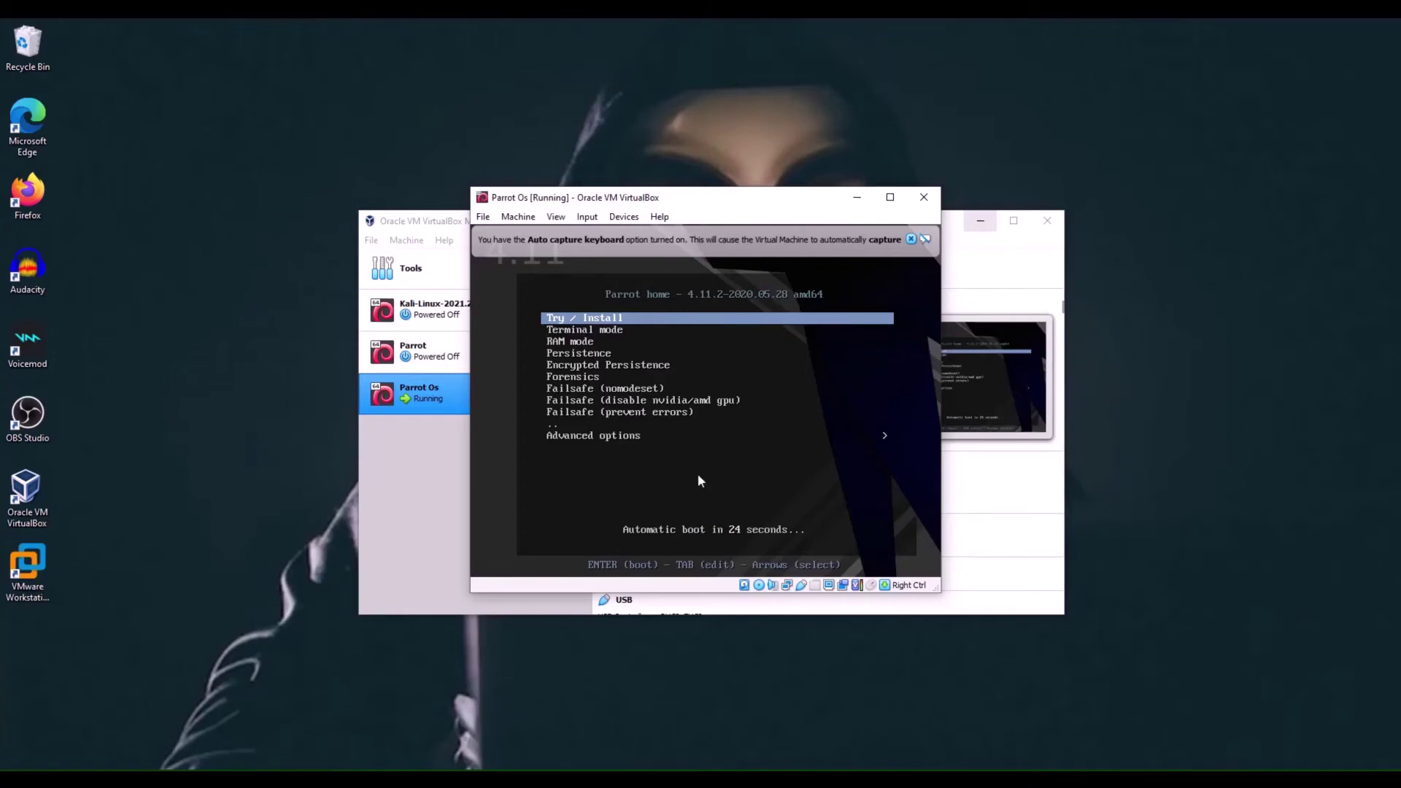
- Dismiss the mouse-capture notice and boot the Try / Install menu entry
{"action": "left_click", "coordinate": [592, 322]}
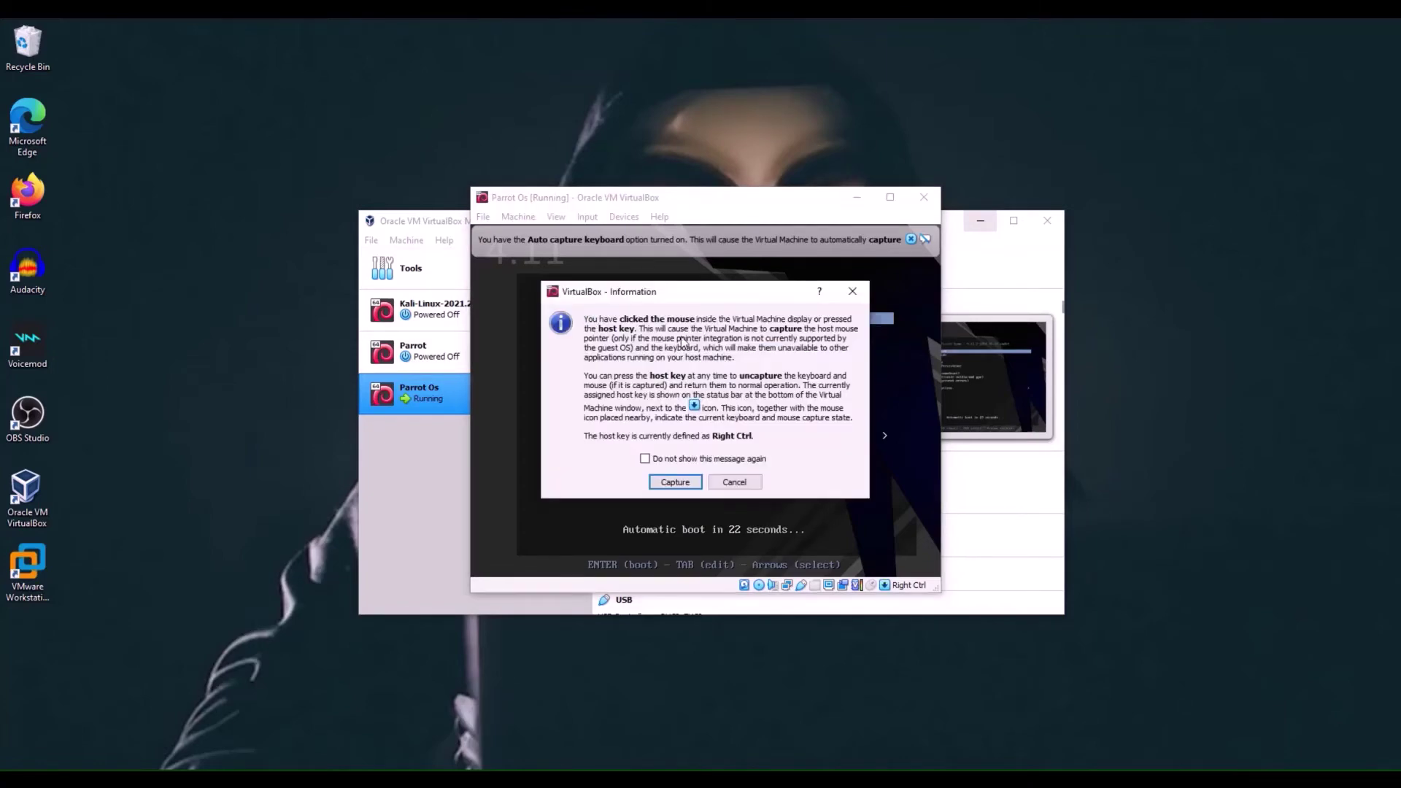
{"action": "left_click", "coordinate": [852, 291]}
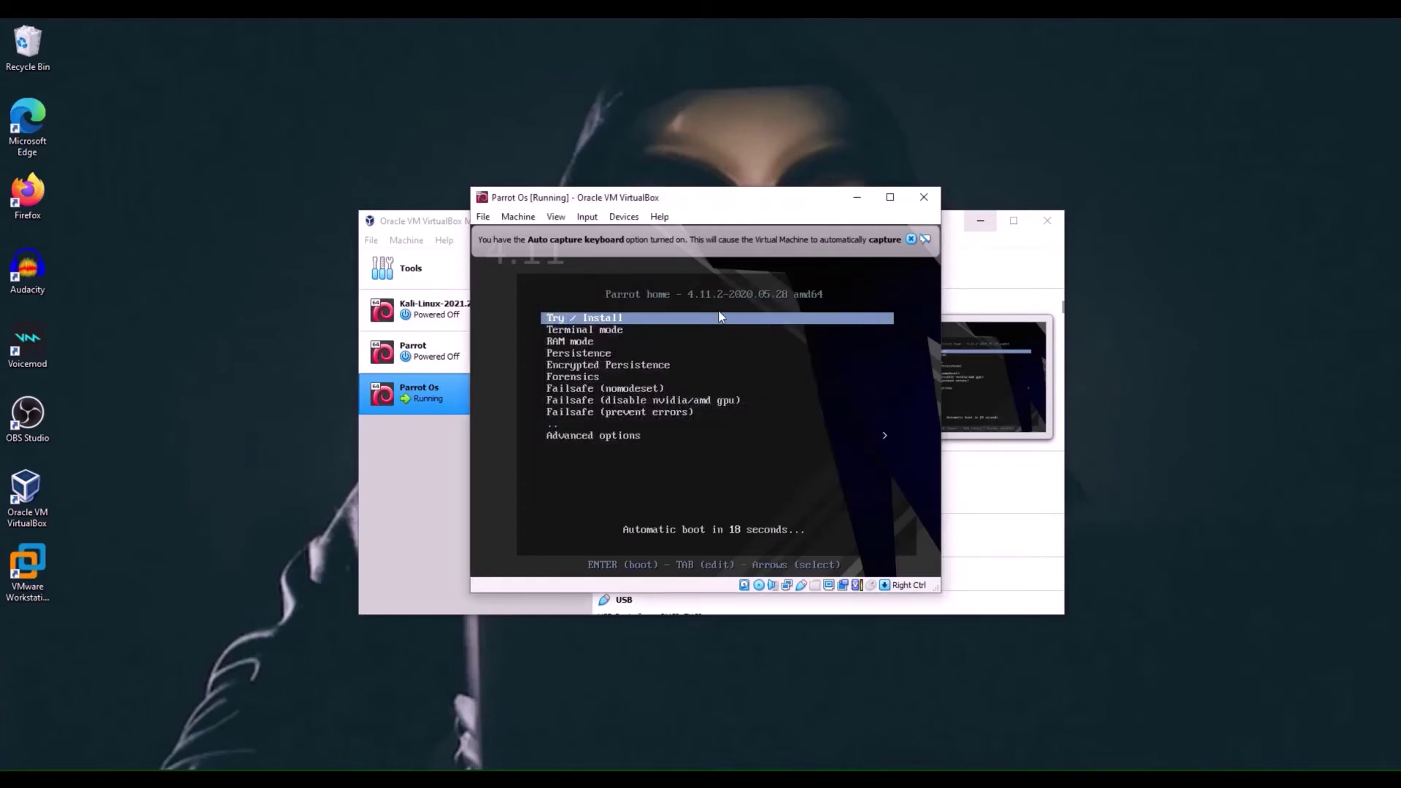
{"action": "key", "text": "Return"}
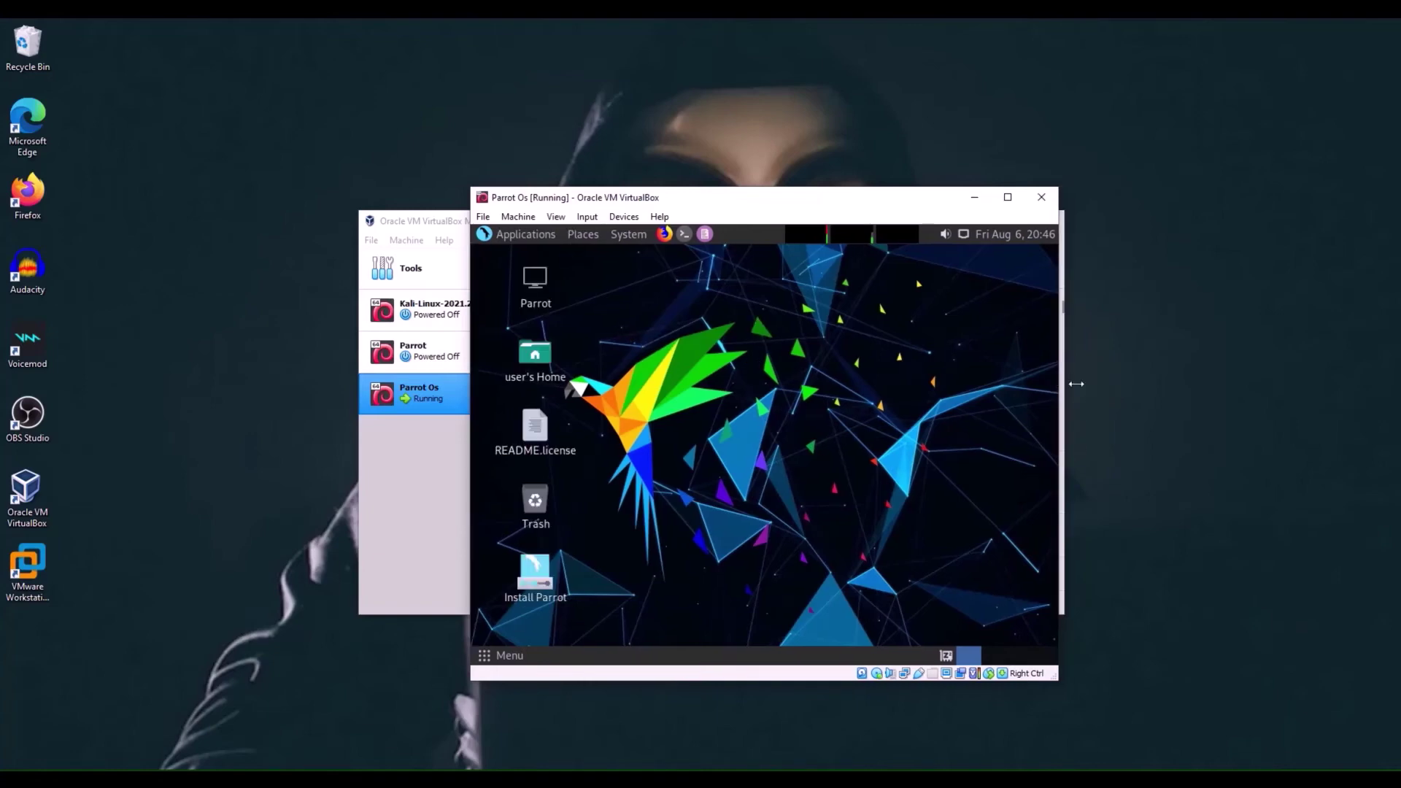
- Widen the VM window and launch the Install Parrot icon on the guest desktop
{"action": "left_click_drag", "start_coordinate": [1076, 384], "coordinate": [1270, 363]}
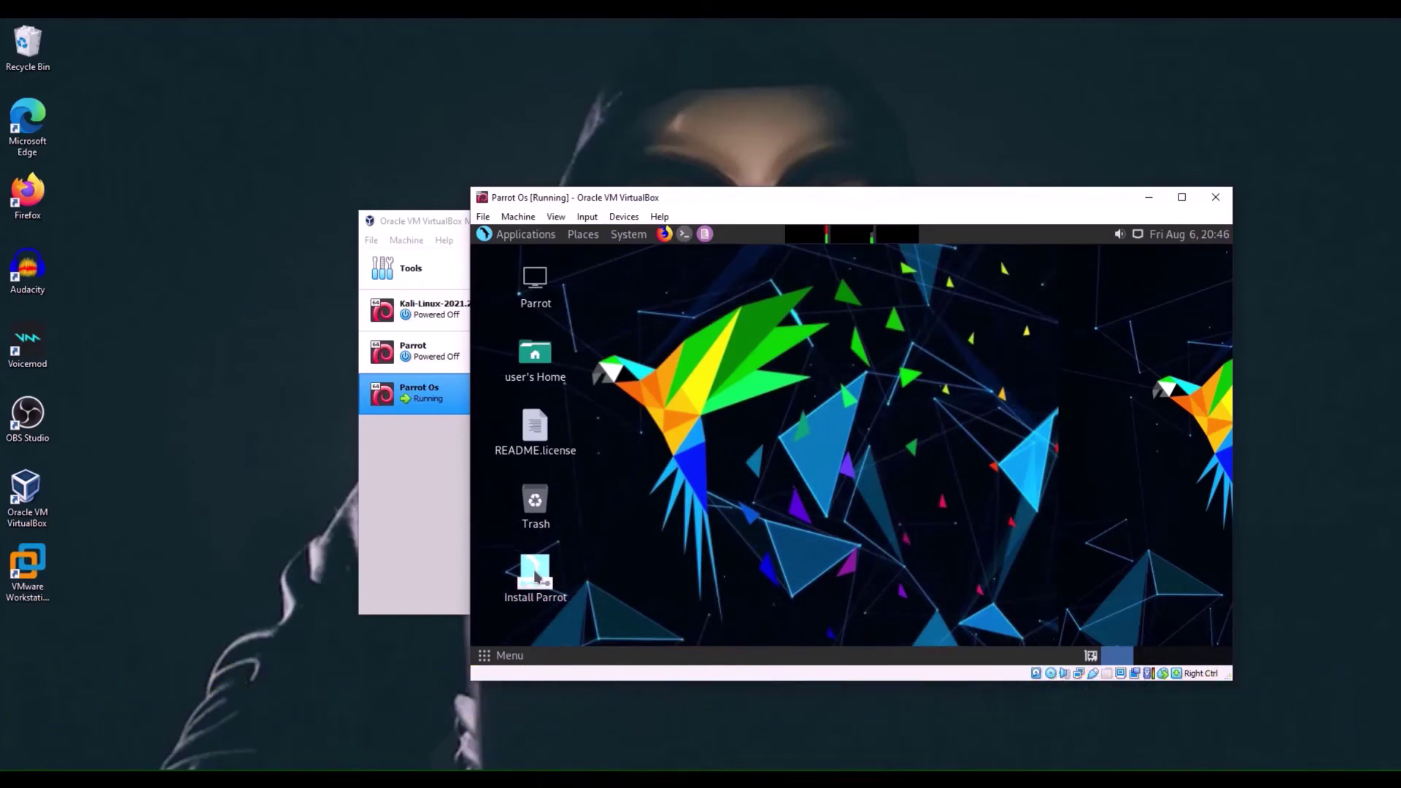
{"action": "left_click", "coordinate": [536, 577]}
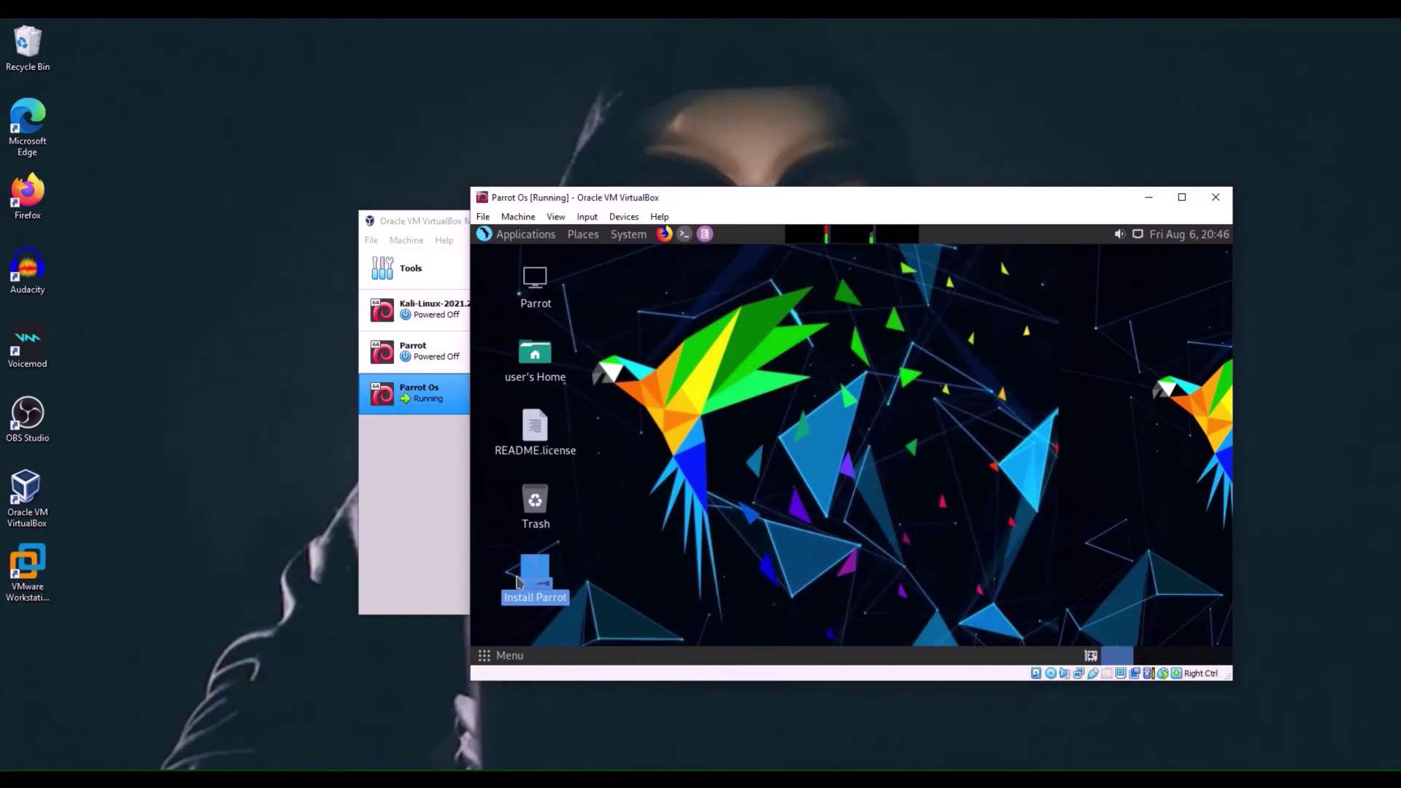
{"action": "double_click", "coordinate": [529, 583]}
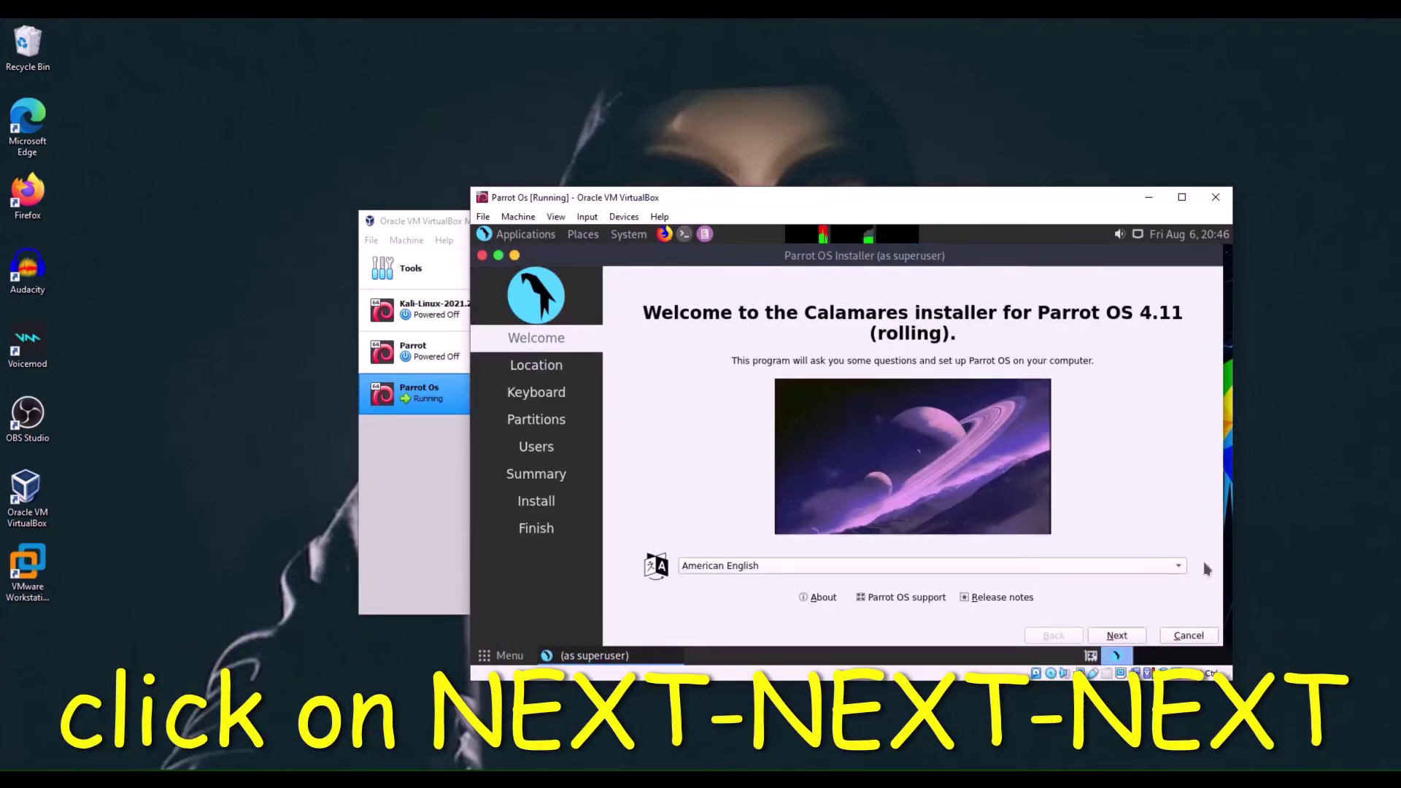
- Keep American English, New York and English (US) keyboard, and choose Erase disk partitioning
{"action": "left_click", "coordinate": [1128, 638]}
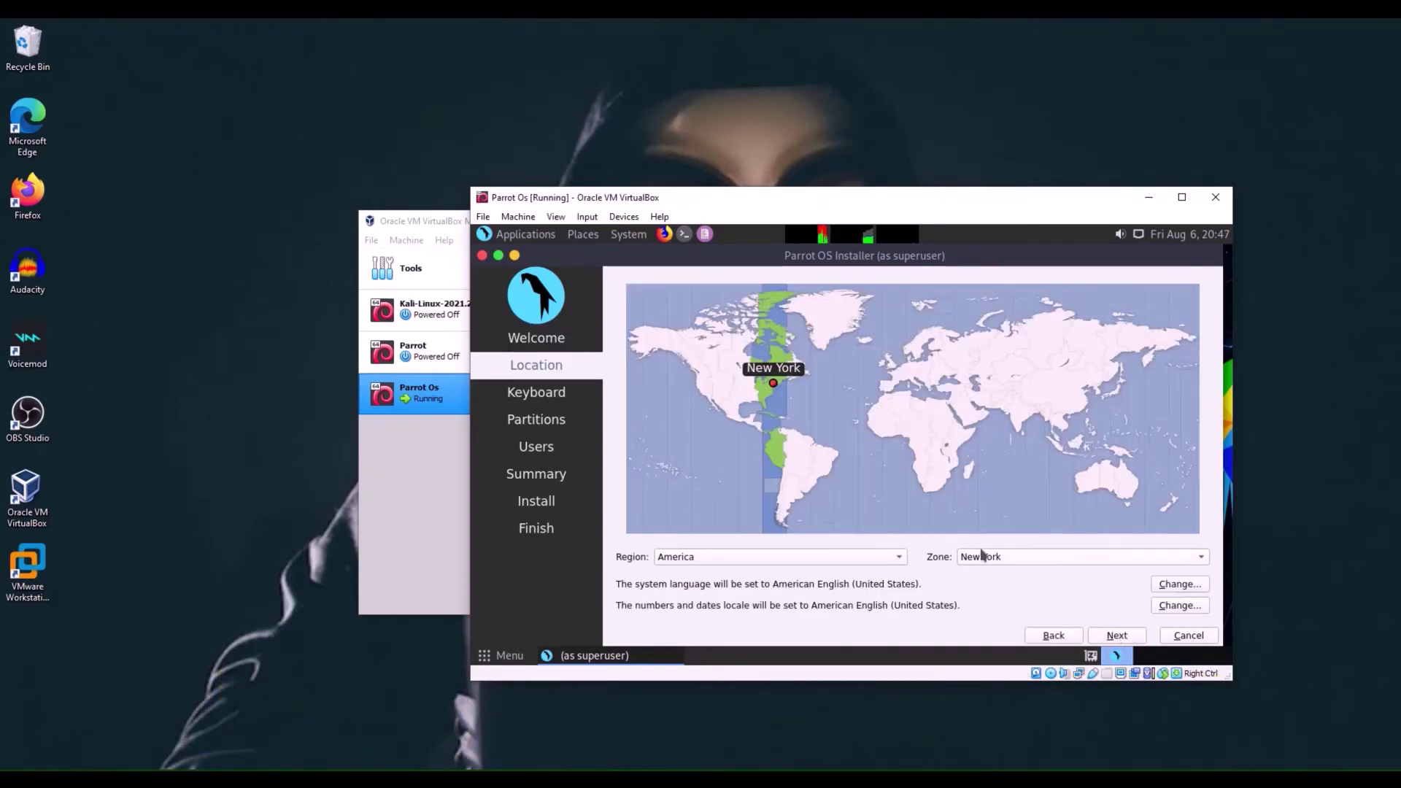
{"action": "left_click", "coordinate": [1117, 636]}
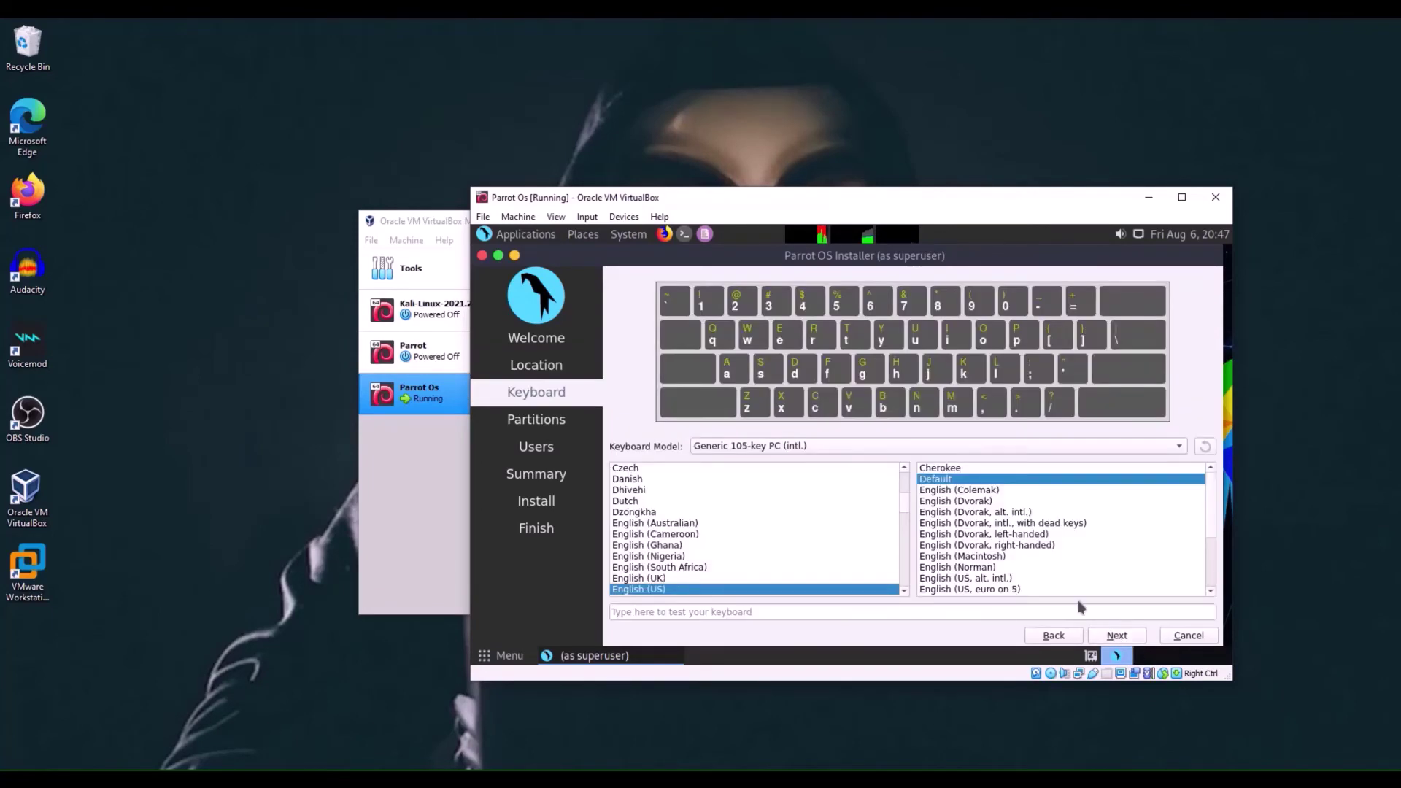
{"action": "left_click", "coordinate": [1110, 637]}
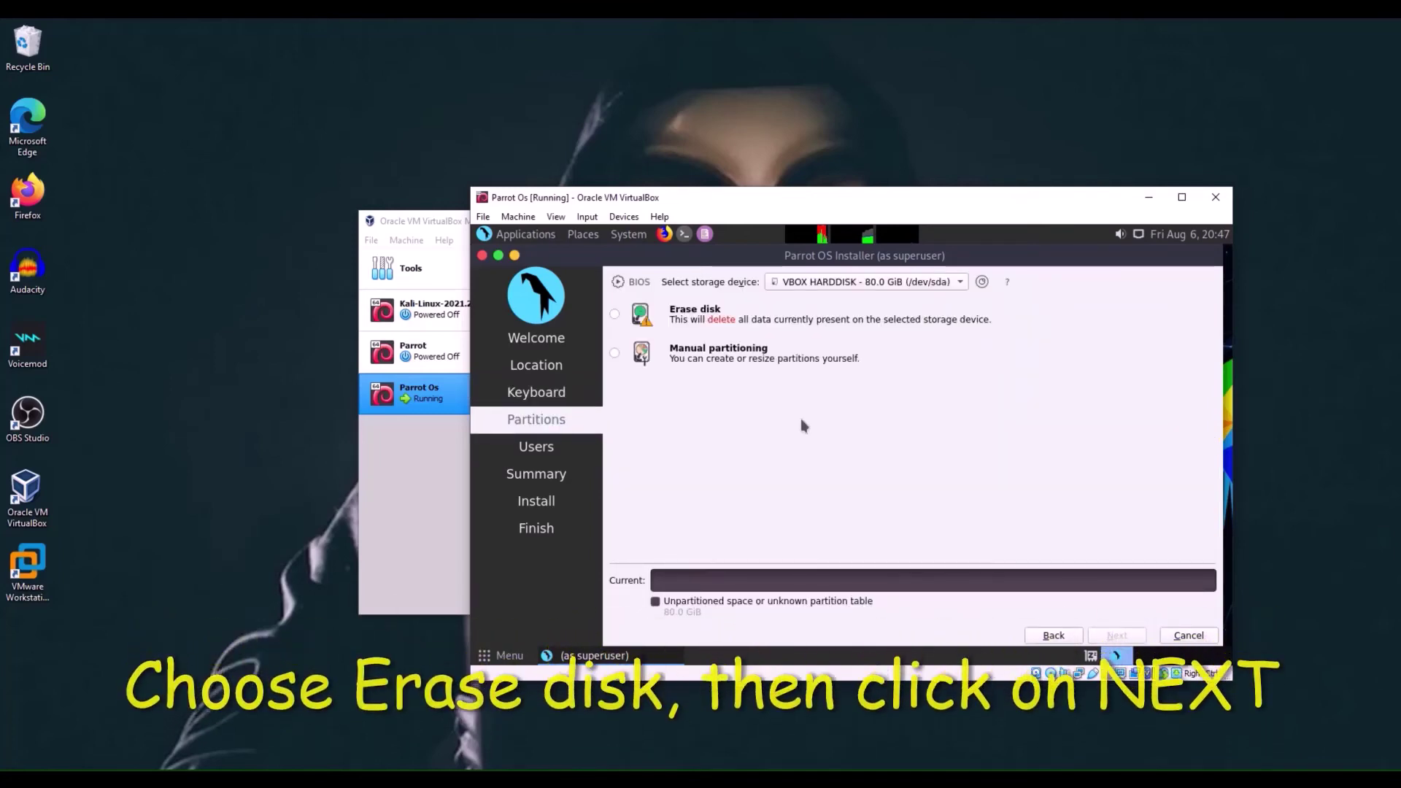
{"action": "left_click", "coordinate": [615, 315]}
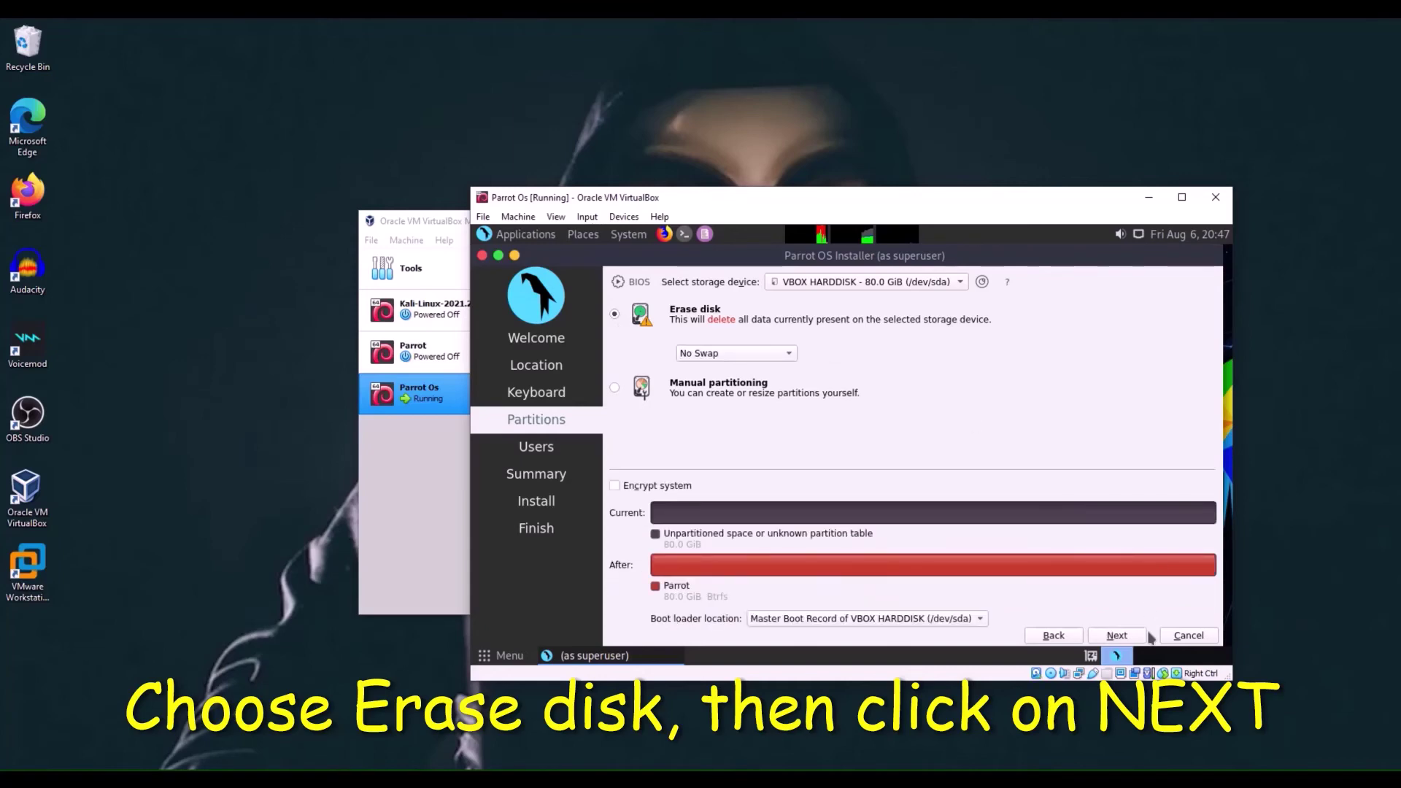
{"action": "left_click", "coordinate": [1117, 635]}
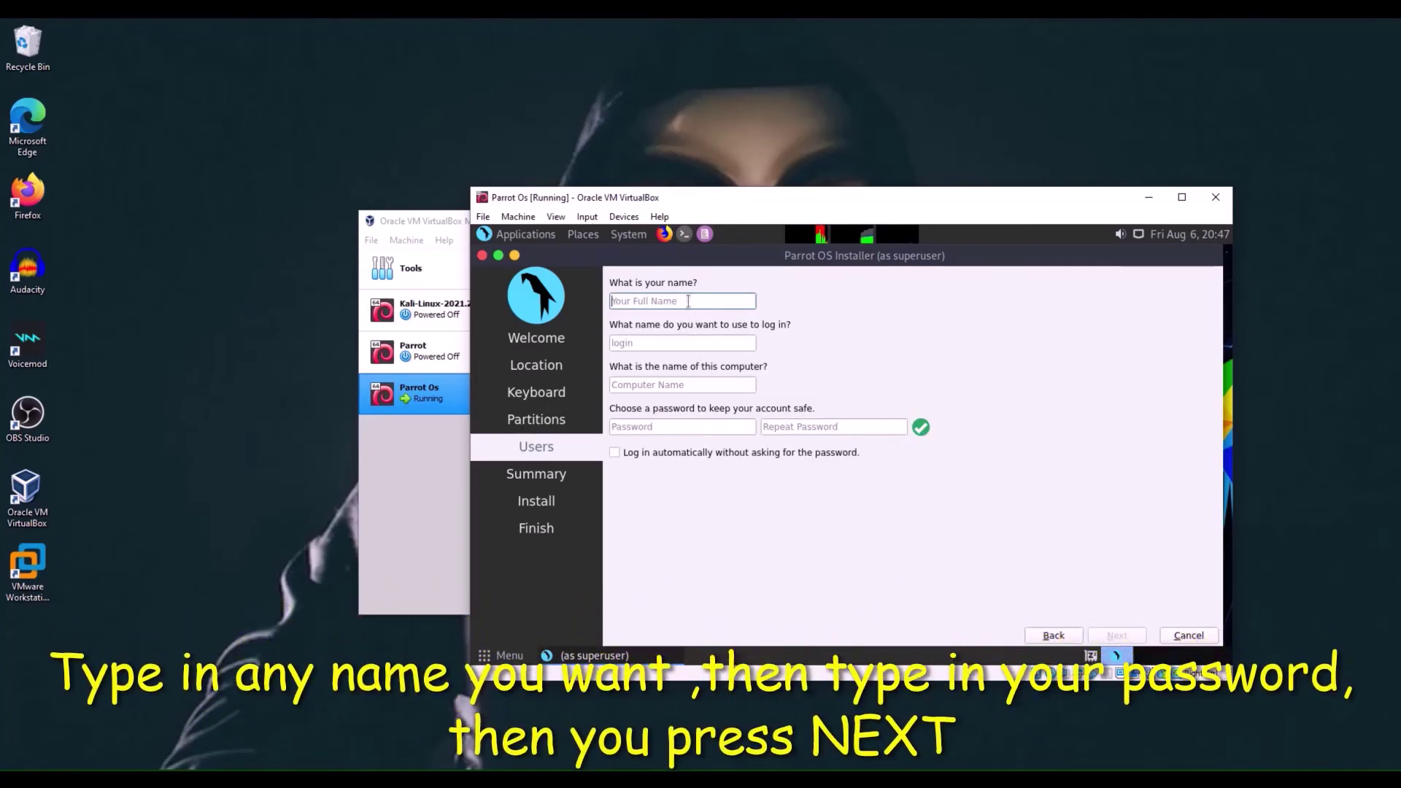
- Enter the user's name on the installer's Users page
{"action": "type", "text": "c"}
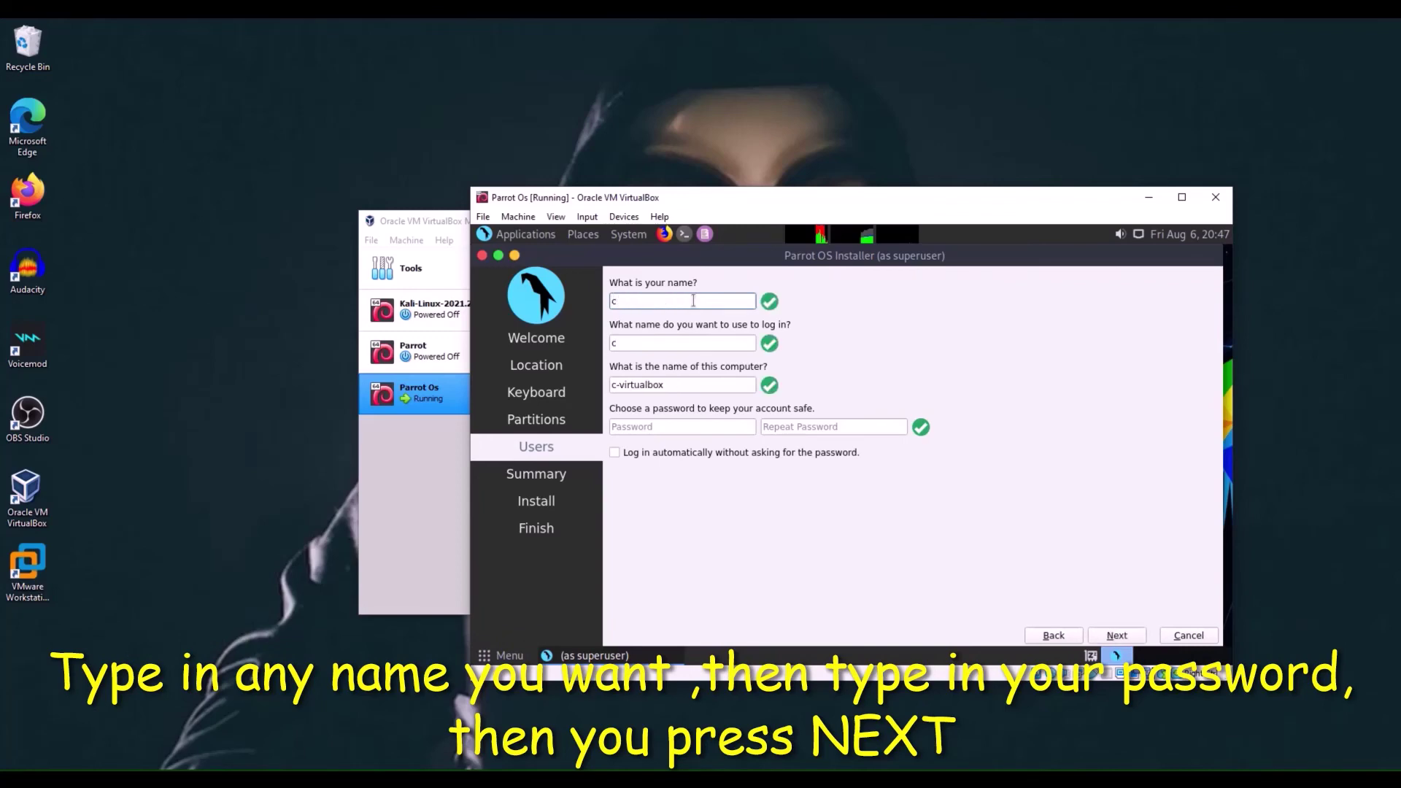
{"action": "type", "text": "yber-tech"}
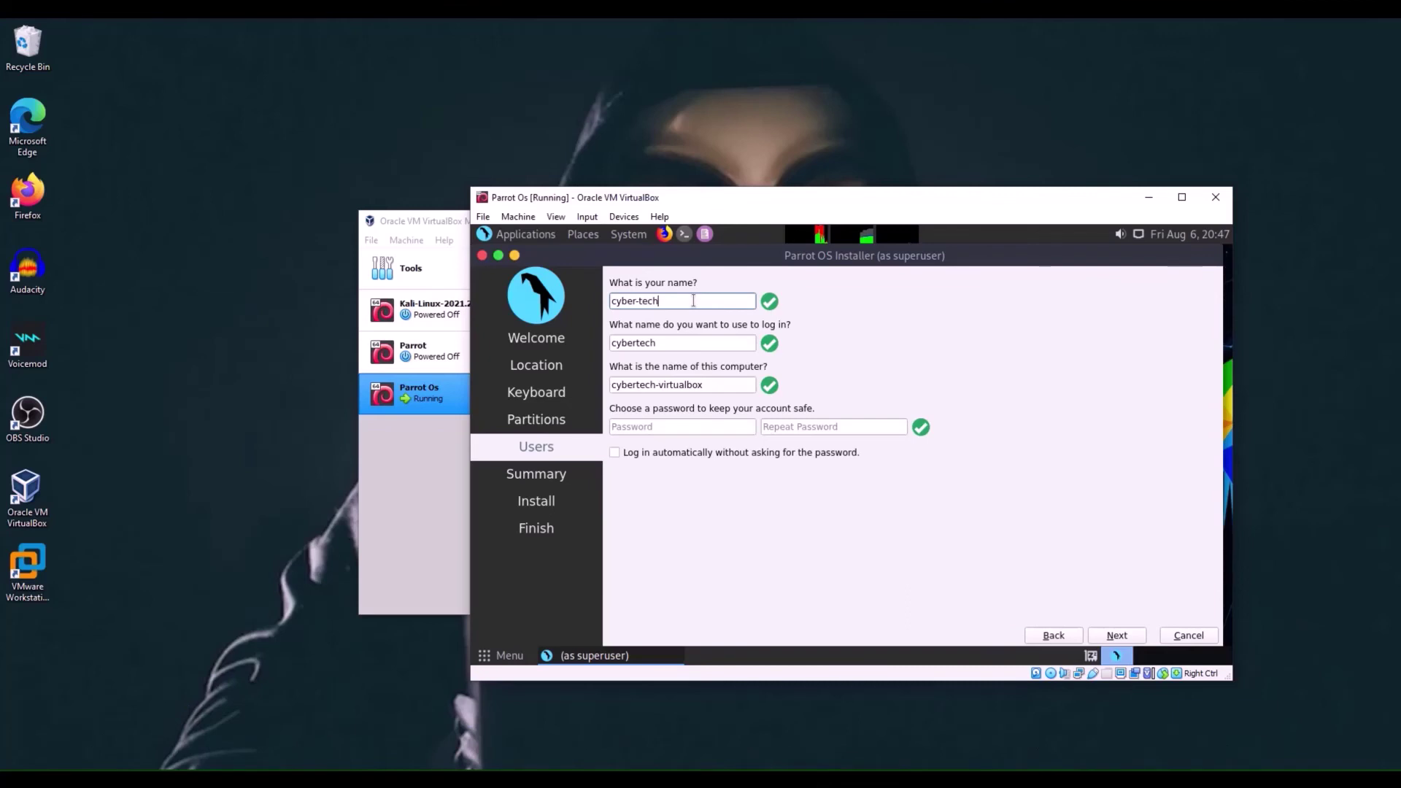
{"action": "key", "text": "BackSpace"}
{"action": "key", "text": "BackSpace"}
{"action": "key", "text": "BackSpace"}
{"action": "key", "text": "BackSpace"}
{"action": "type", "text": "tech"}
- Enter the account password in both password boxes and continue to the summary
{"action": "left_click", "coordinate": [676, 427]}
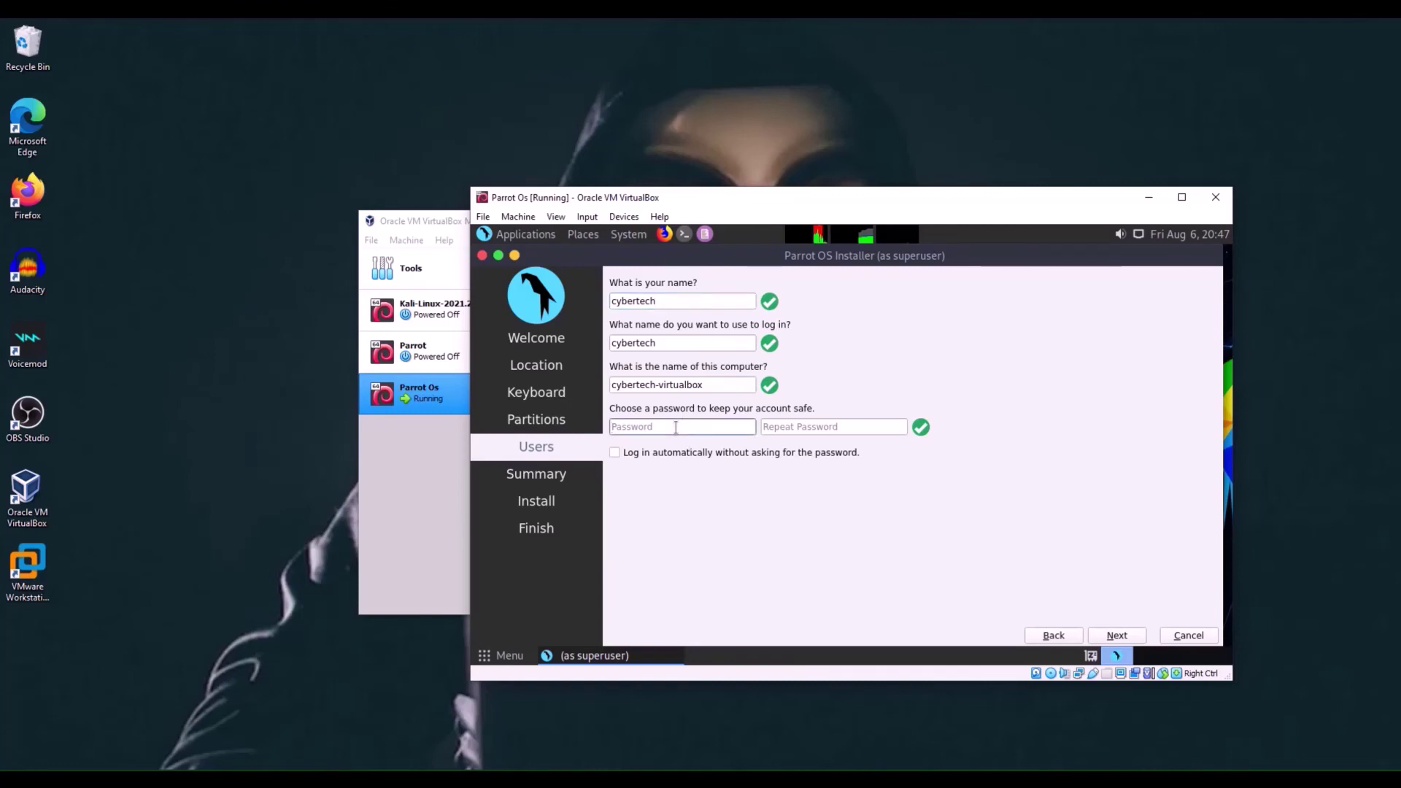
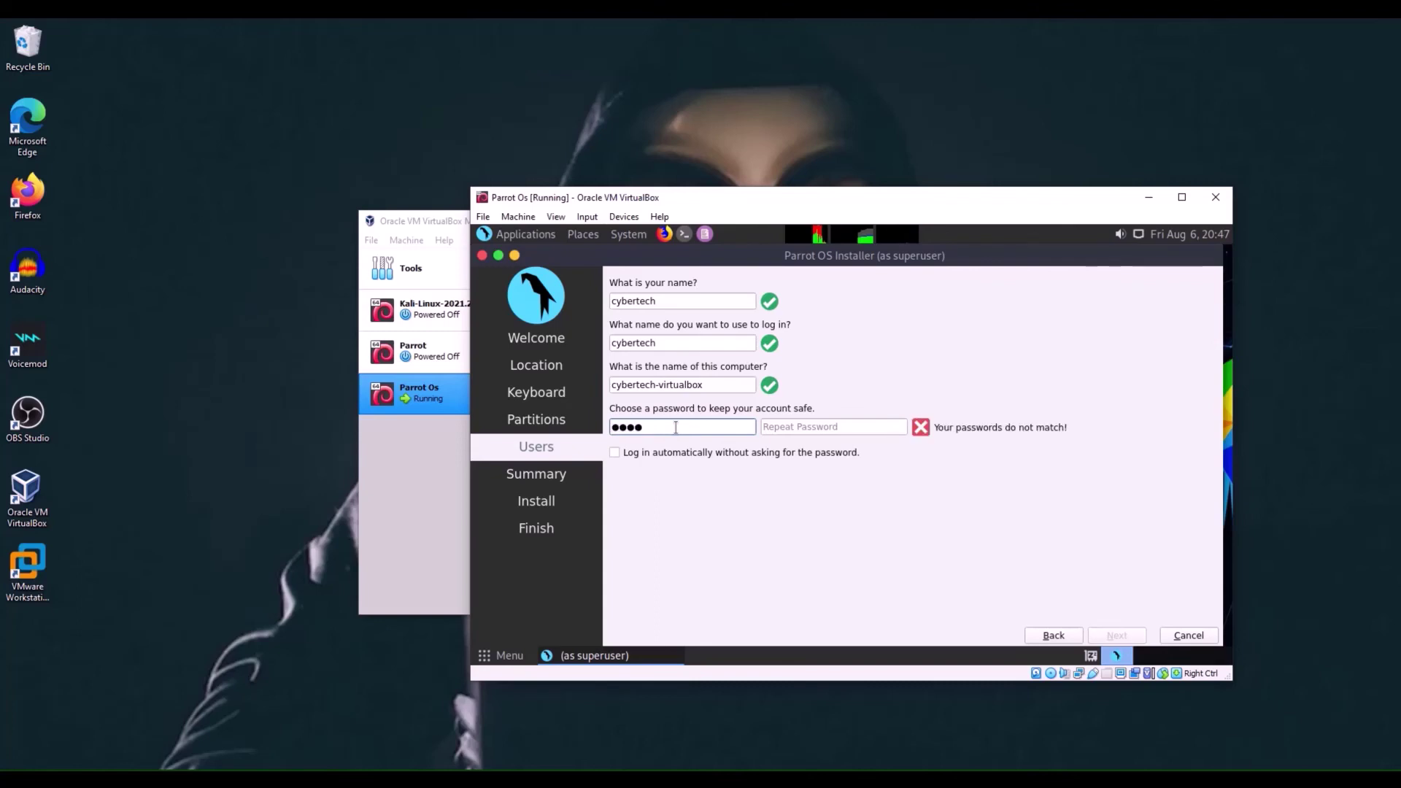
{"action": "left_click", "coordinate": [887, 426]}
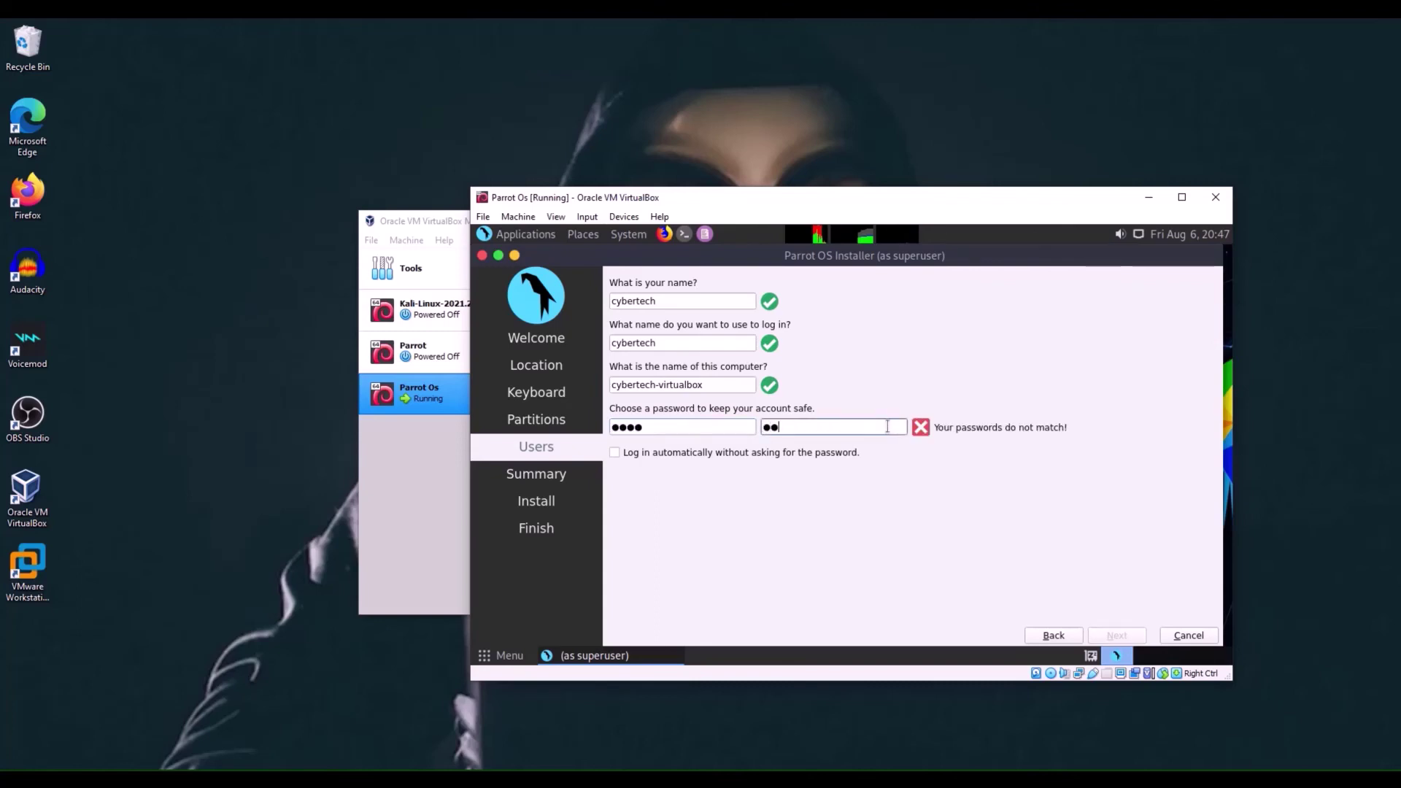
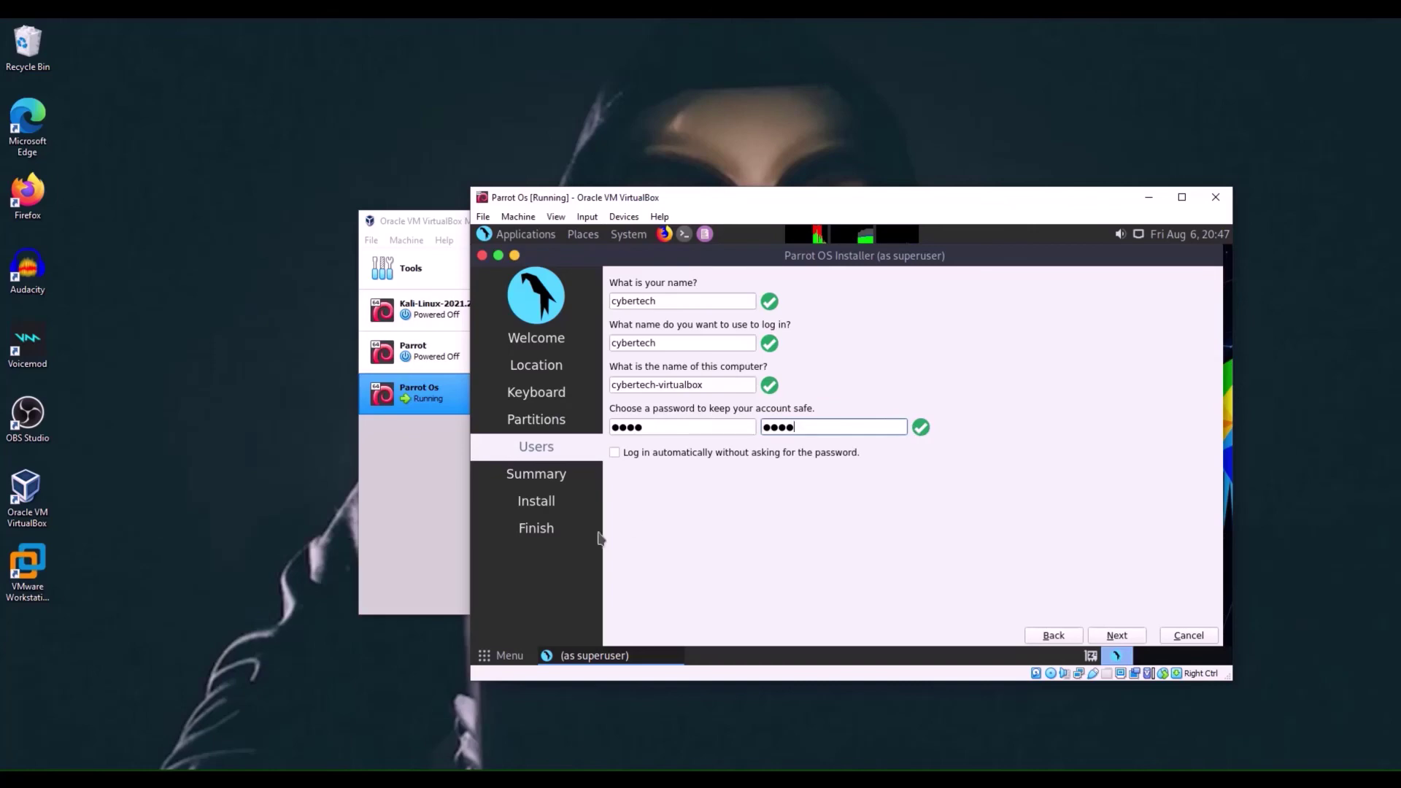
{"action": "left_click", "coordinate": [1114, 638]}
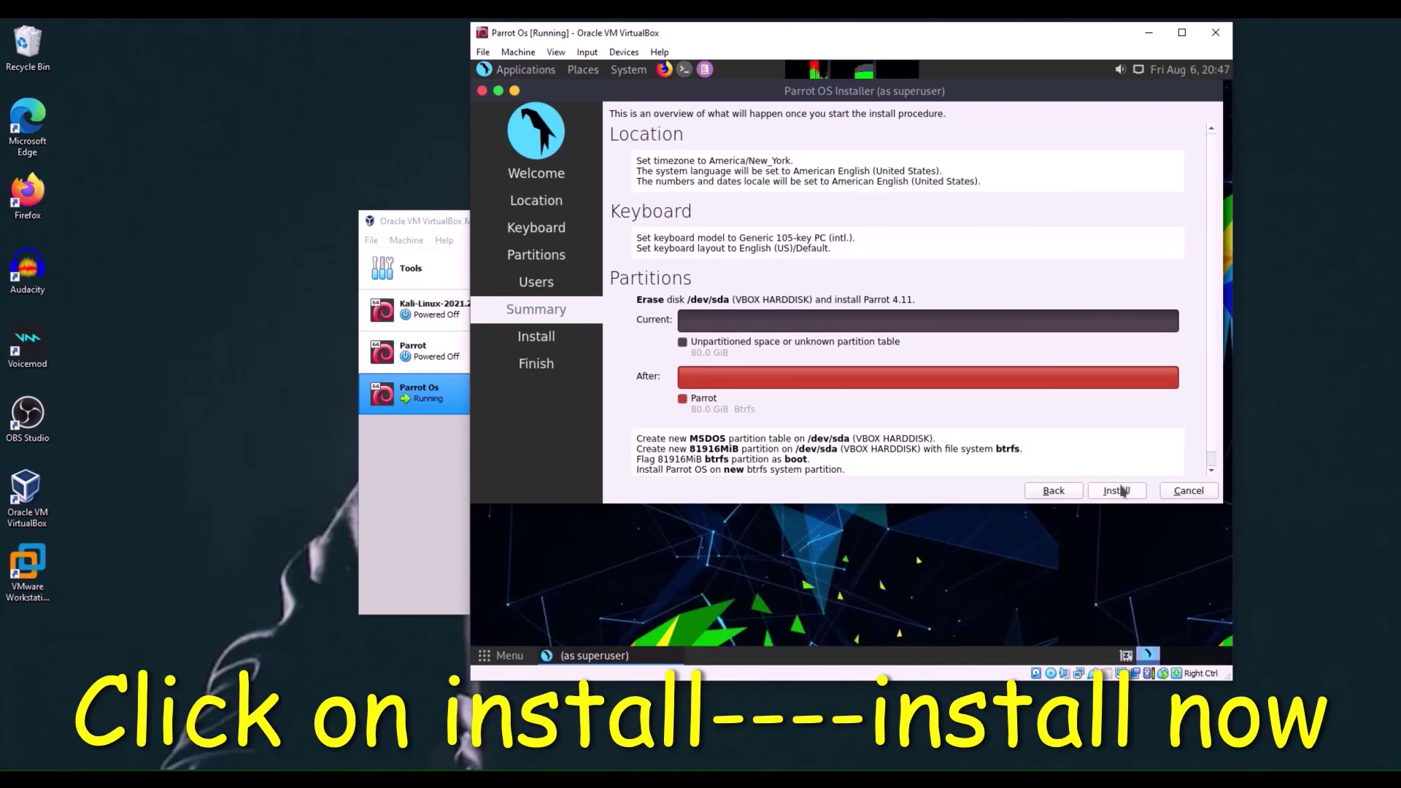
- Click Install on the Summary page and confirm Install now to start installing Parrot OS
{"action": "left_click", "coordinate": [1120, 495]}
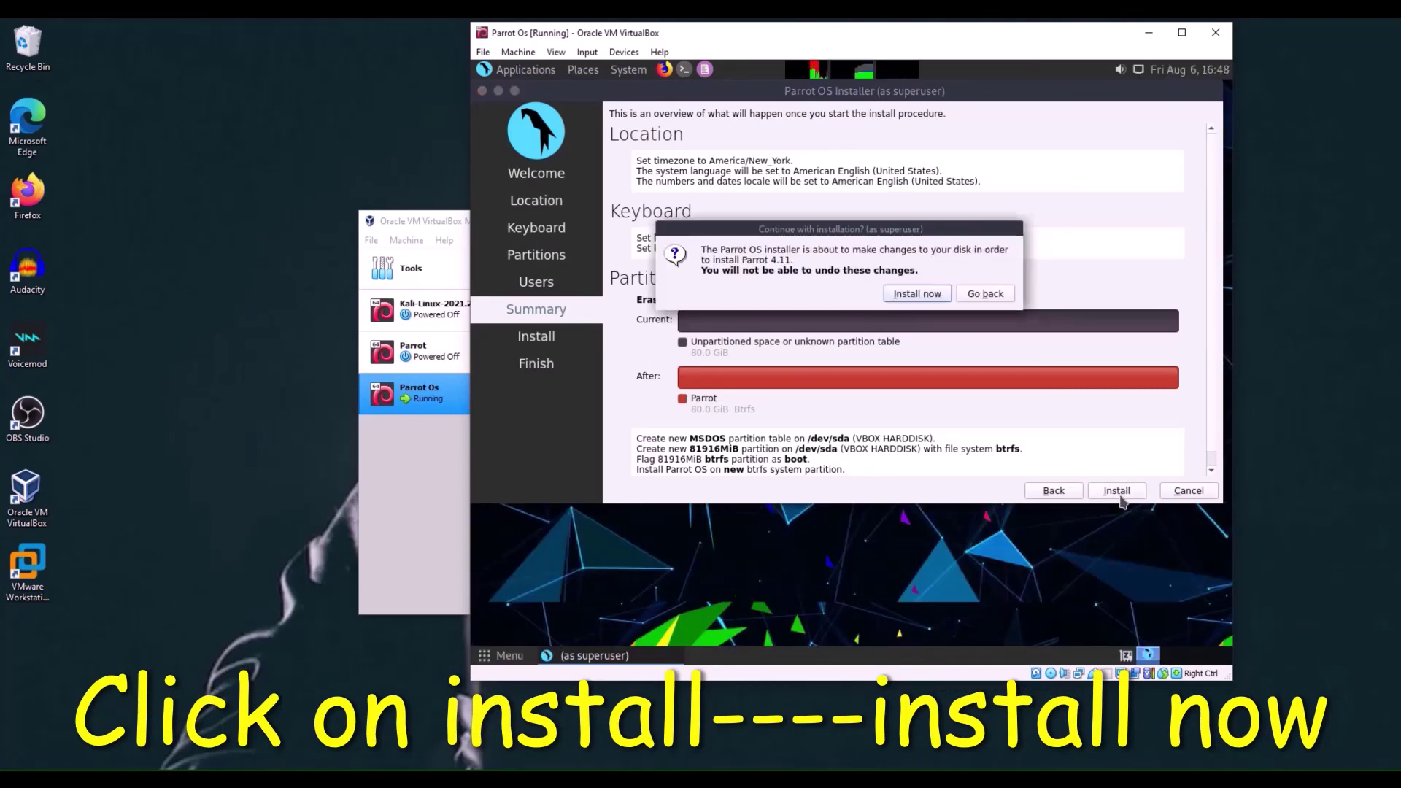
{"action": "left_click", "coordinate": [917, 294]}
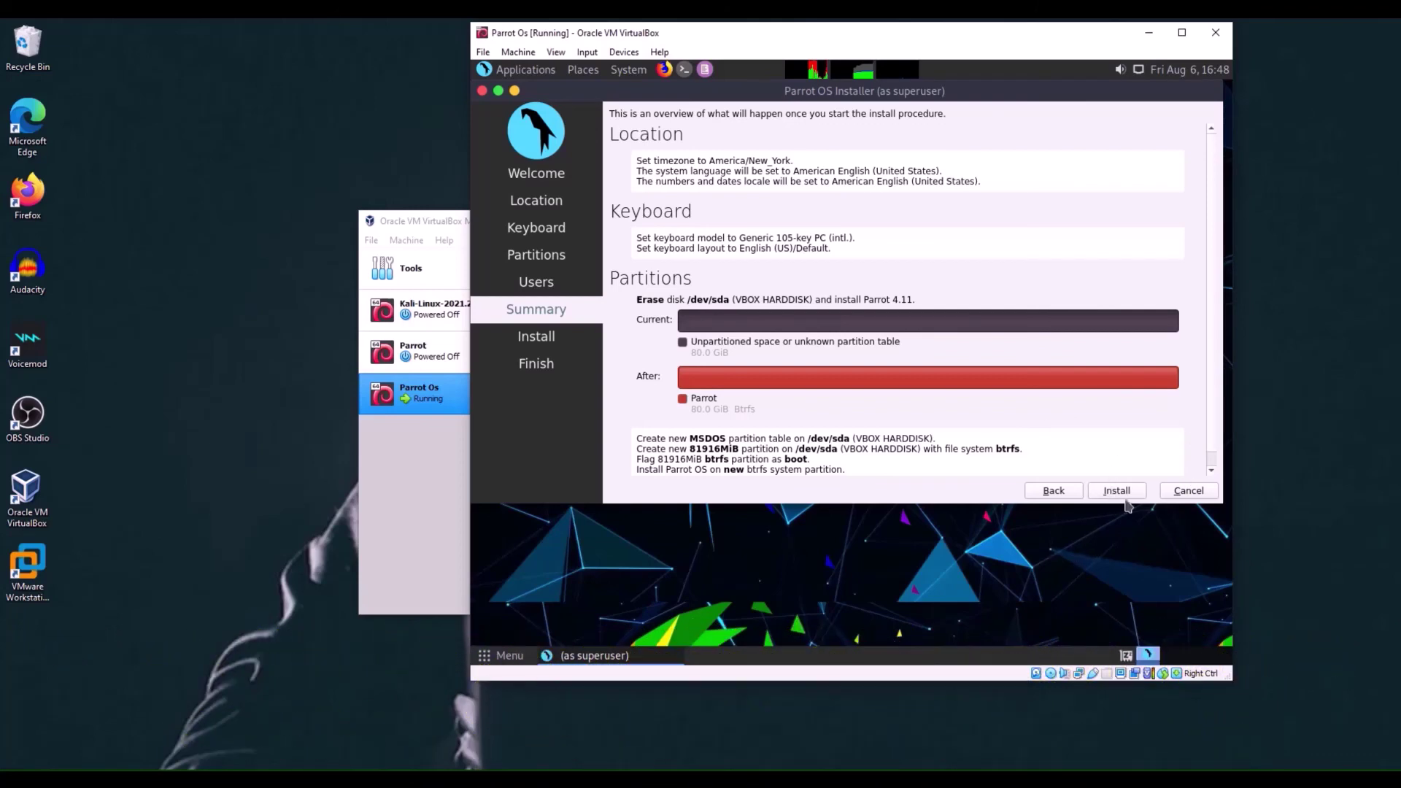
{"action": "left_click", "coordinate": [1120, 494]}
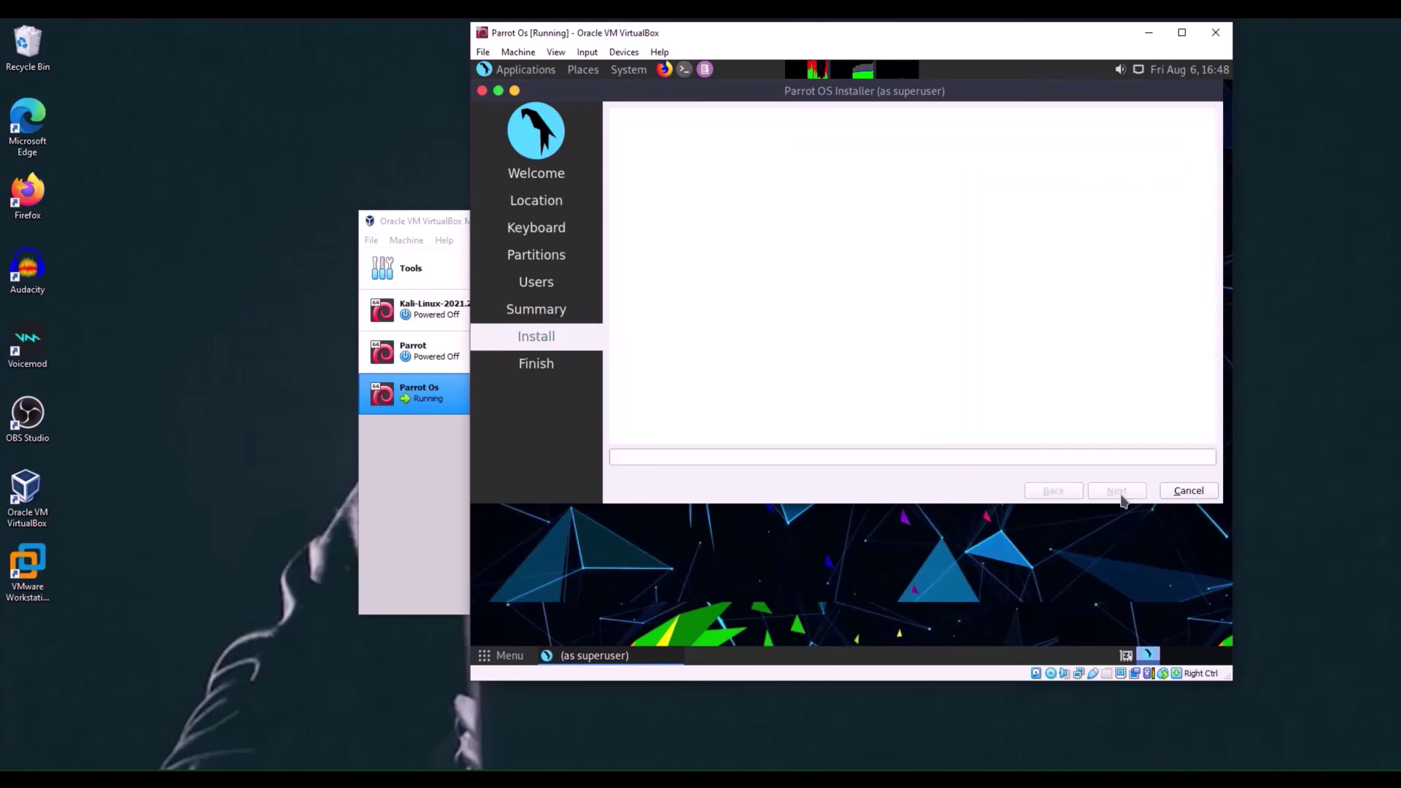